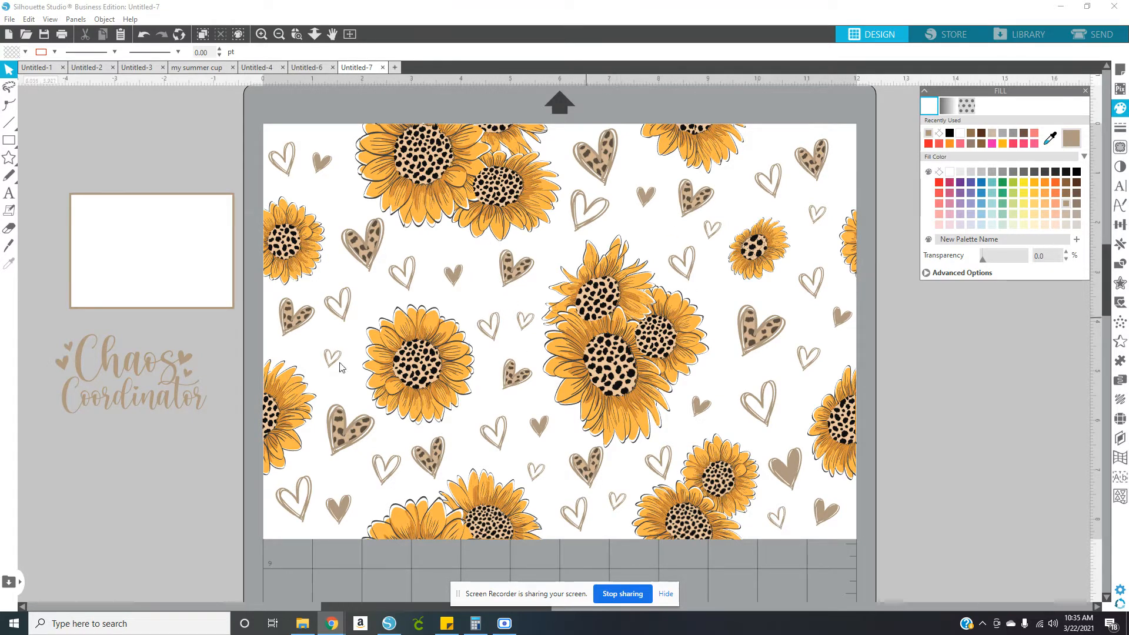
- Draw a rectangle about 3.73 in wide by 2.96 in high overlapping the existing white rectangle above the Chaos Coordinator lettering
{"action": "left_click_drag", "start_coordinate": [129, 373], "coordinate": [136, 368]}
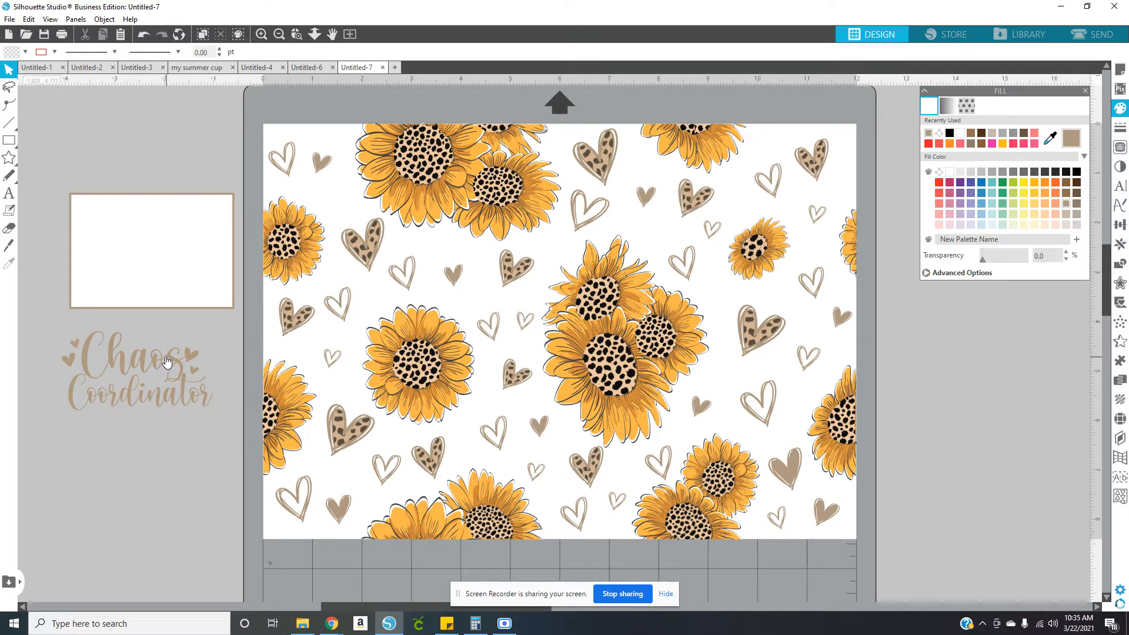
{"action": "left_click", "coordinate": [130, 241]}
{"action": "mouse_move", "coordinate": [9, 140]}
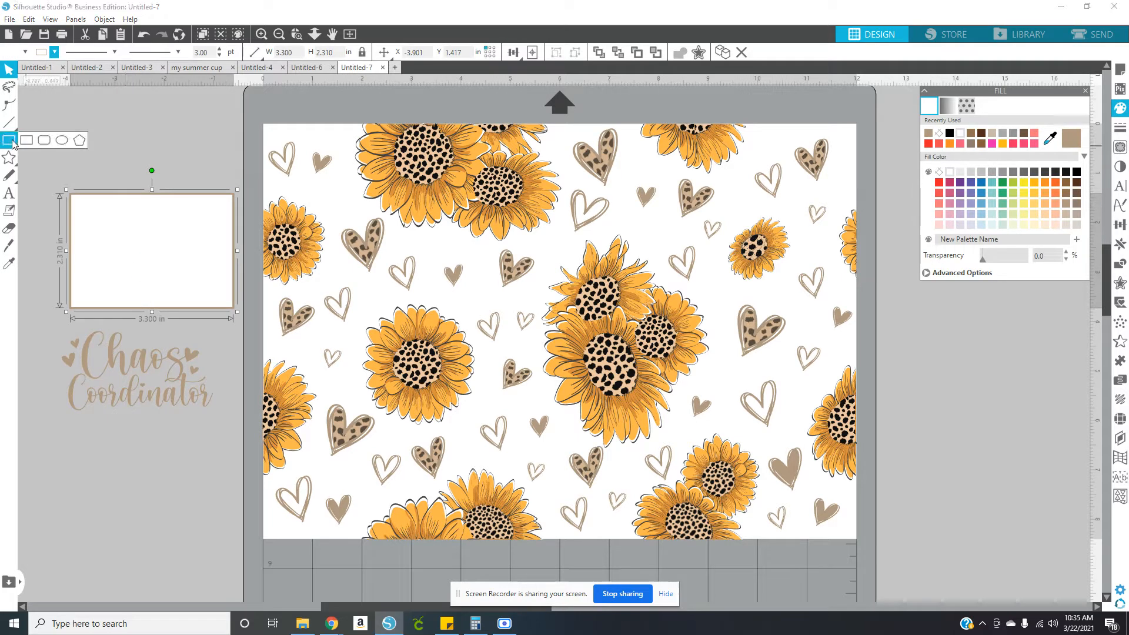
{"action": "left_click", "coordinate": [26, 140]}
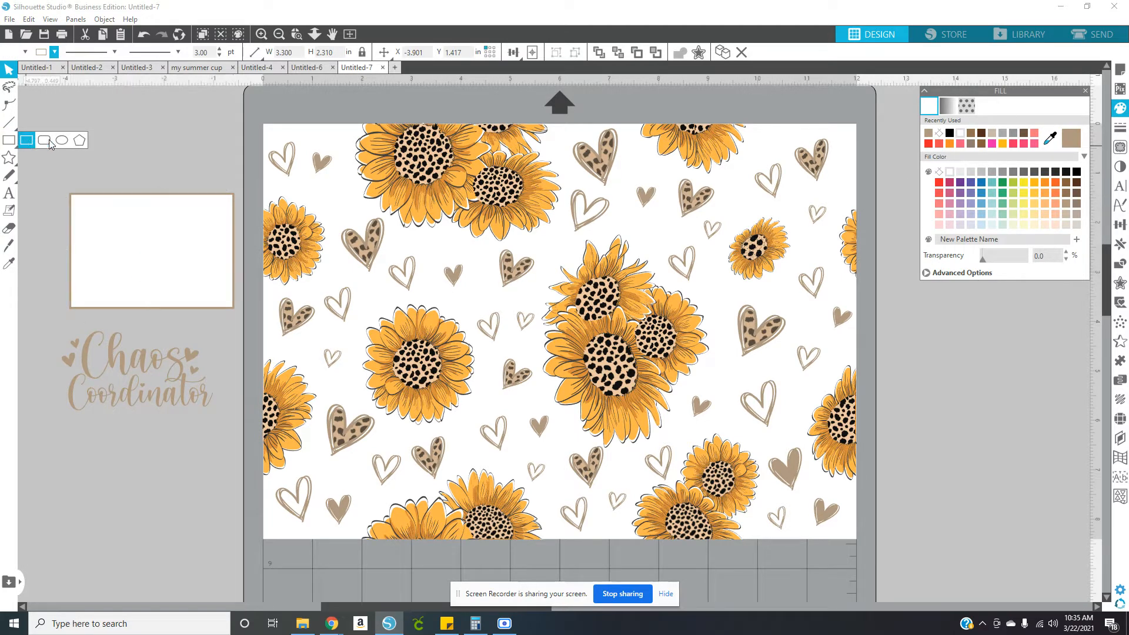
{"action": "left_click_drag", "start_coordinate": [81, 108], "coordinate": [264, 255]}
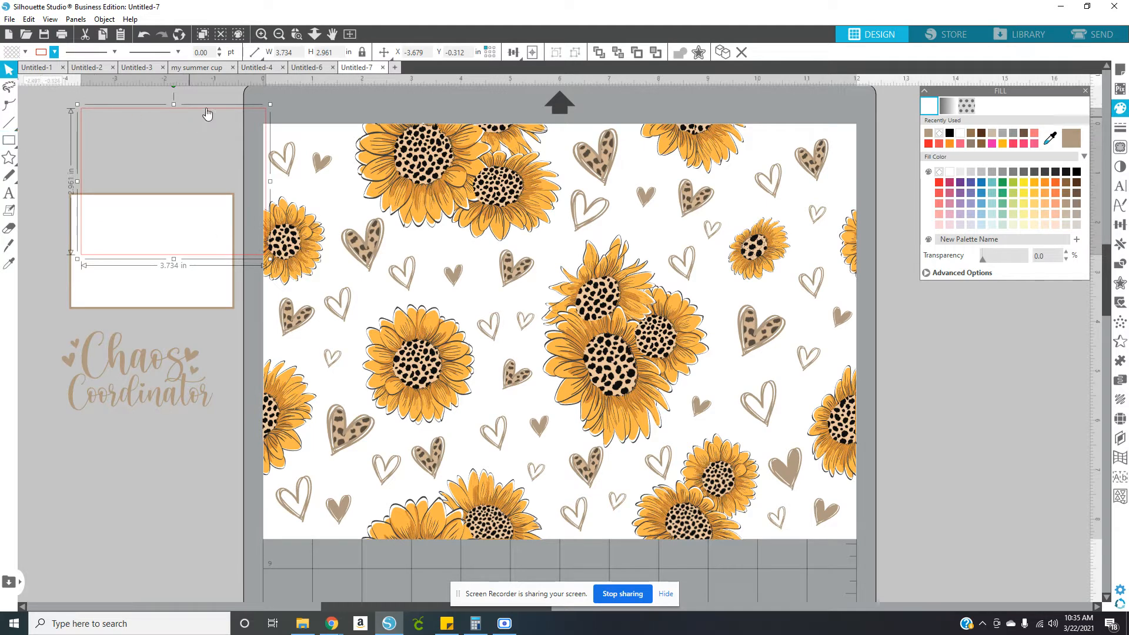
{"action": "left_click_drag", "start_coordinate": [207, 112], "coordinate": [195, 142]}
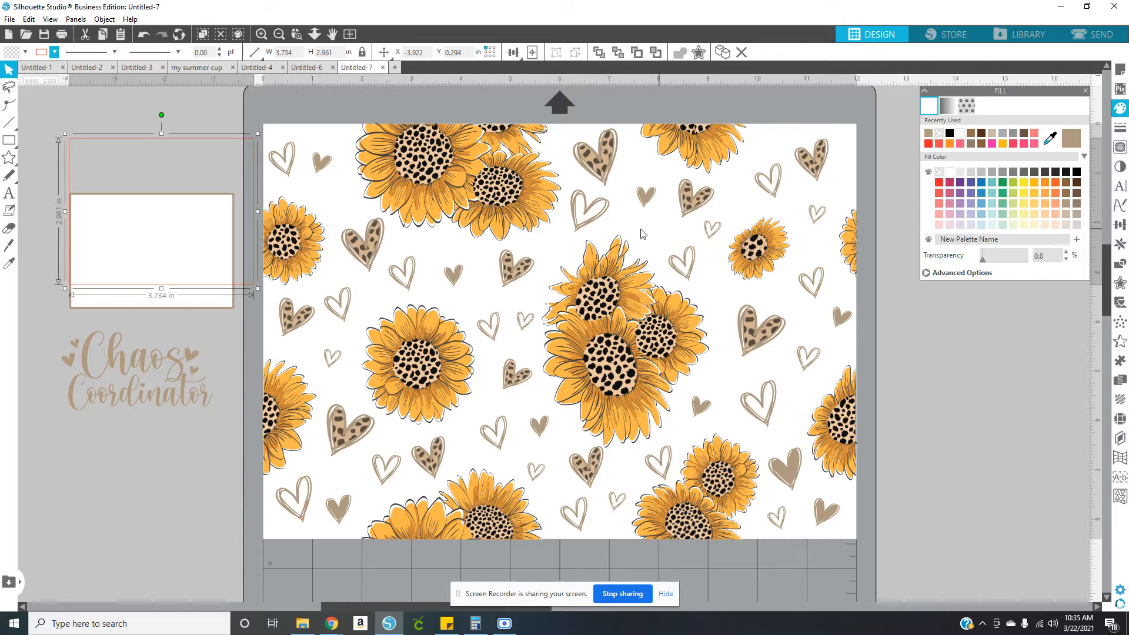
- Set the new rectangle's width to 3.3 in, scaling its height proportionally
{"action": "double_click", "coordinate": [291, 51]}
{"action": "type", "text": "3.3"}
{"action": "key", "text": "Return"}
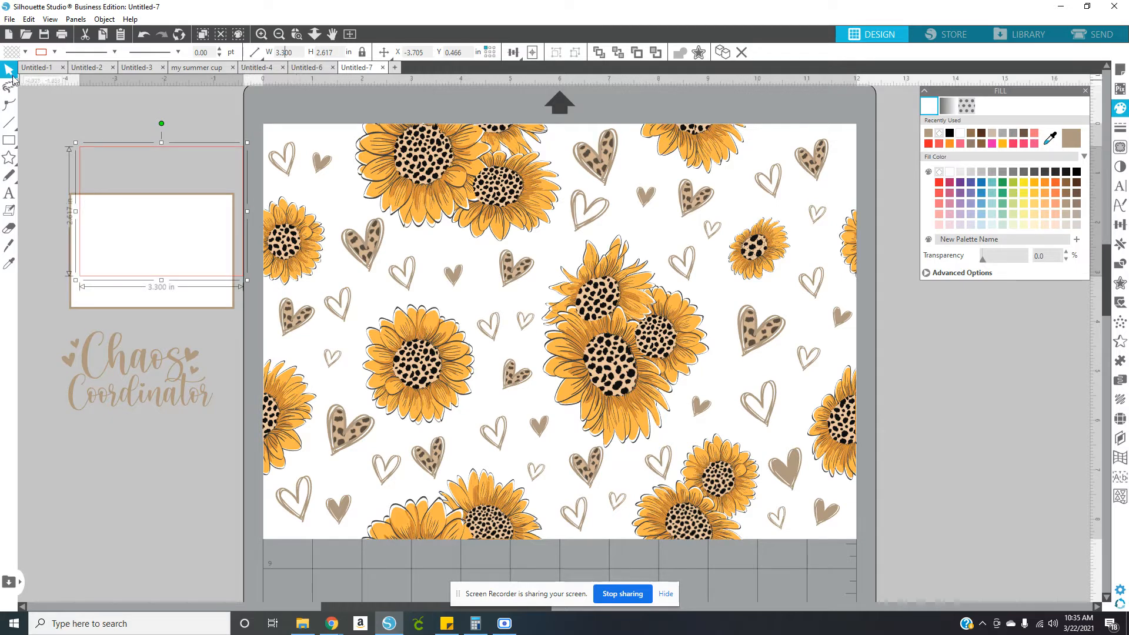
- Move the tan-outlined white rectangle below the lettering and place the new rectangle in the free space above it
{"action": "left_click_drag", "start_coordinate": [143, 147], "coordinate": [103, 205]}
{"action": "left_click_drag", "start_coordinate": [153, 242], "coordinate": [134, 528]}
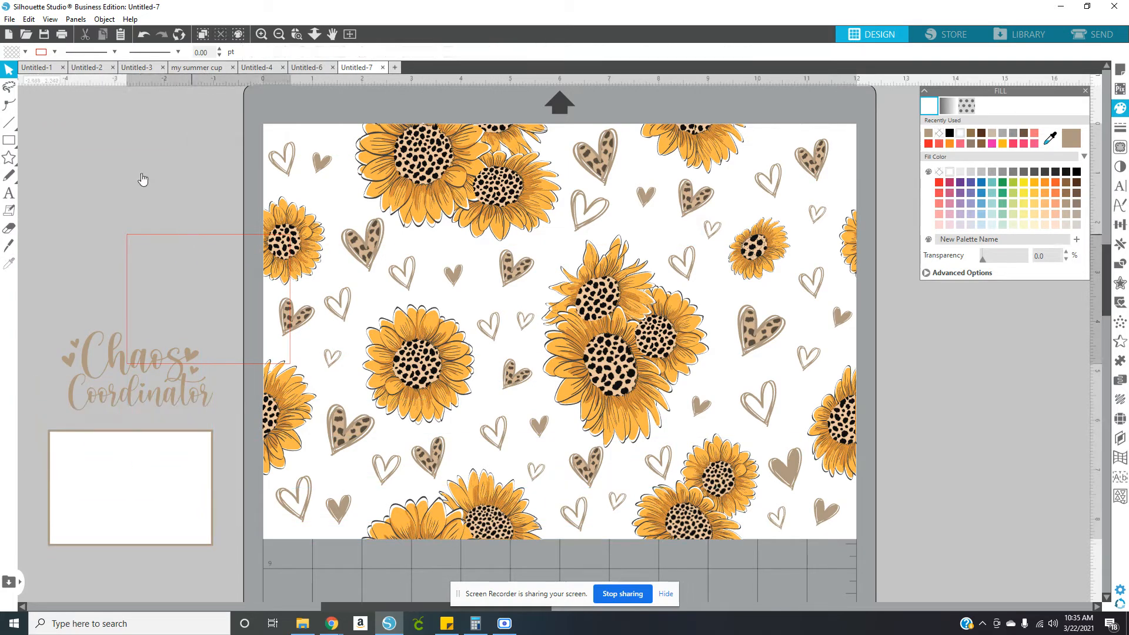
{"action": "left_click_drag", "start_coordinate": [195, 240], "coordinate": [130, 165]}
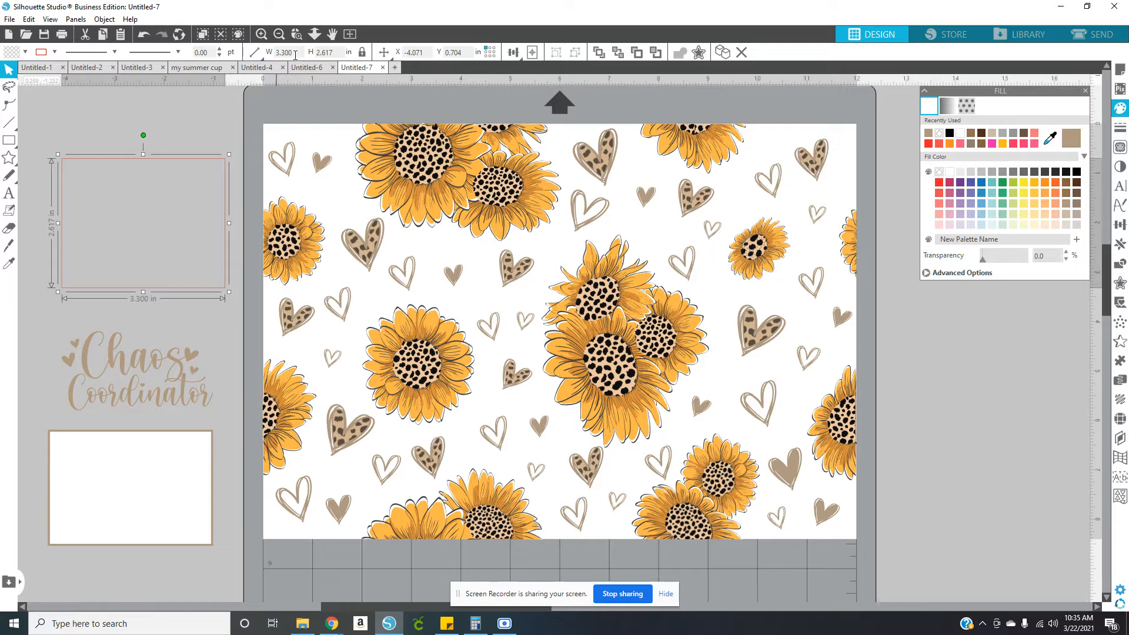
- Fill the new rectangle with white and make its line color transparent
{"action": "left_click", "coordinate": [25, 52]}
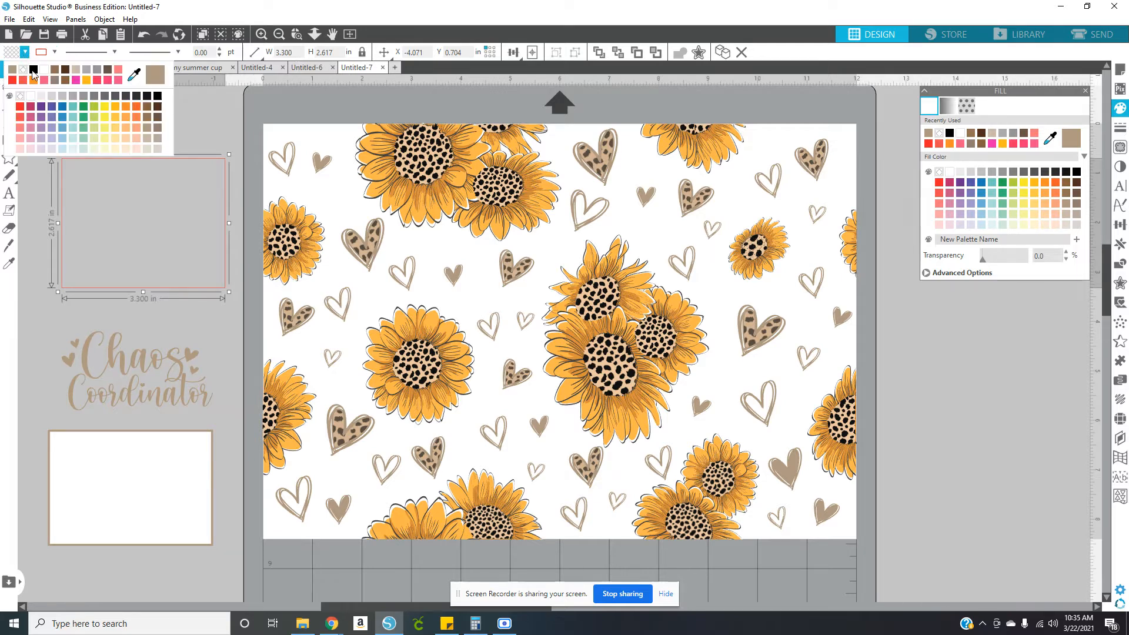
{"action": "left_click", "coordinate": [45, 70]}
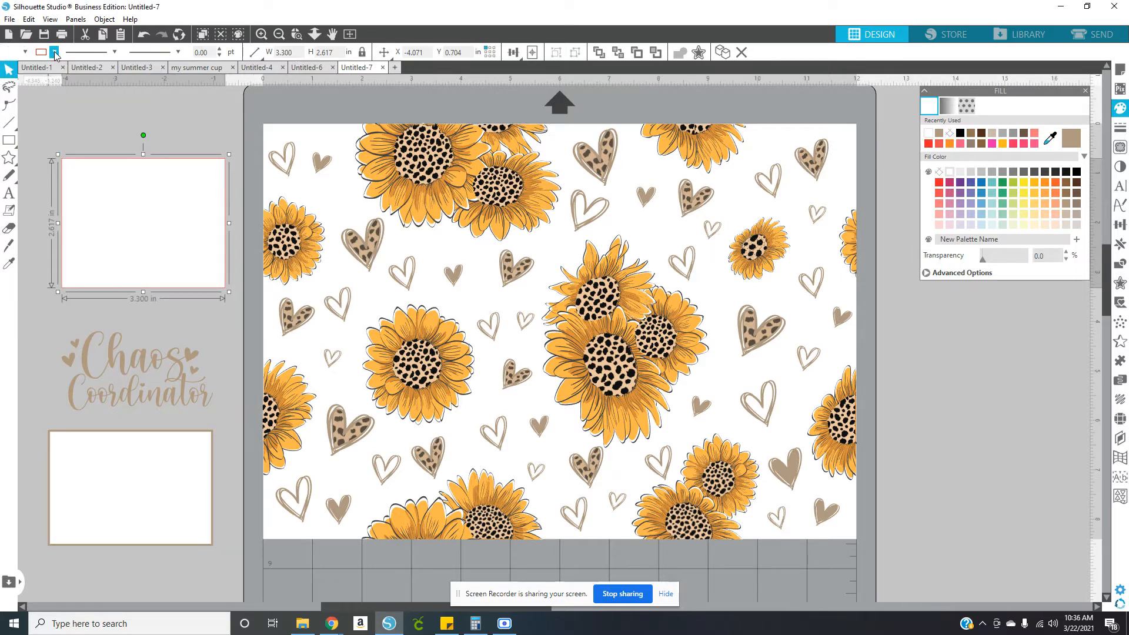
{"action": "left_click", "coordinate": [54, 51]}
{"action": "left_click", "coordinate": [62, 73]}
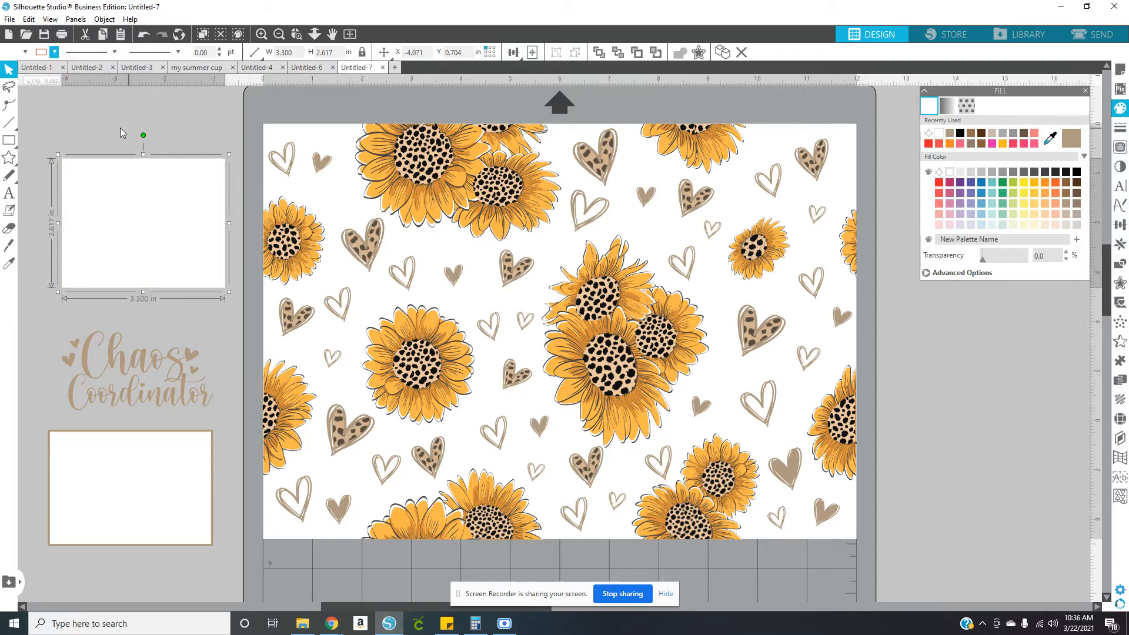
- Move the white rectangle onto the sunflower pattern at about X 6.05 in, Y 1.23 in, and select it
{"action": "left_click_drag", "start_coordinate": [133, 206], "coordinate": [547, 270]}
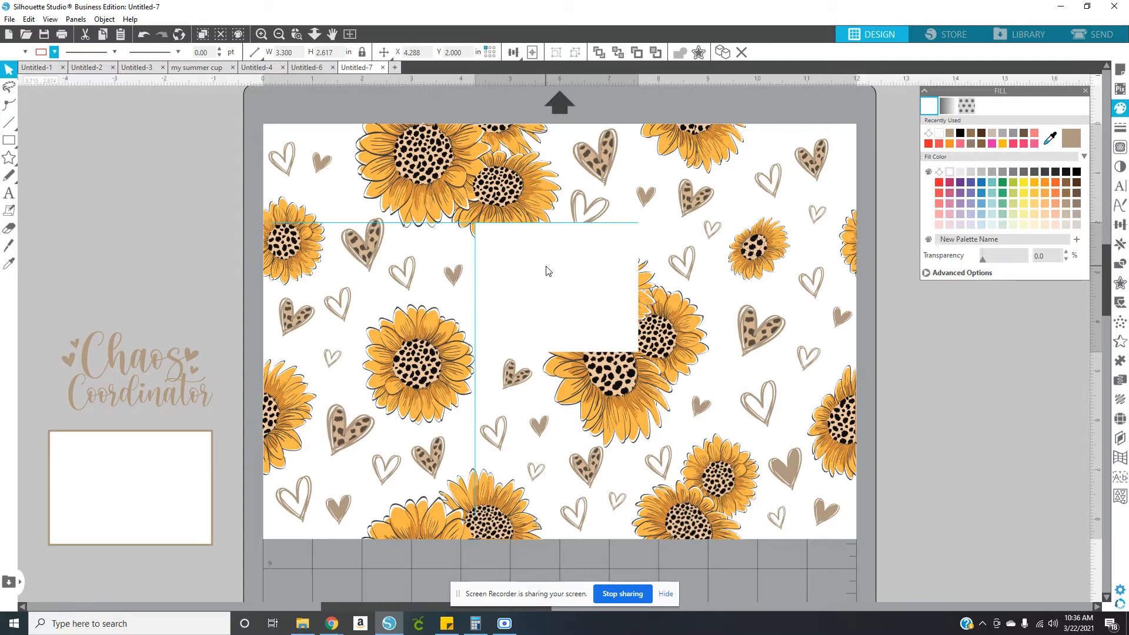
{"action": "left_click_drag", "start_coordinate": [548, 270], "coordinate": [548, 270]}
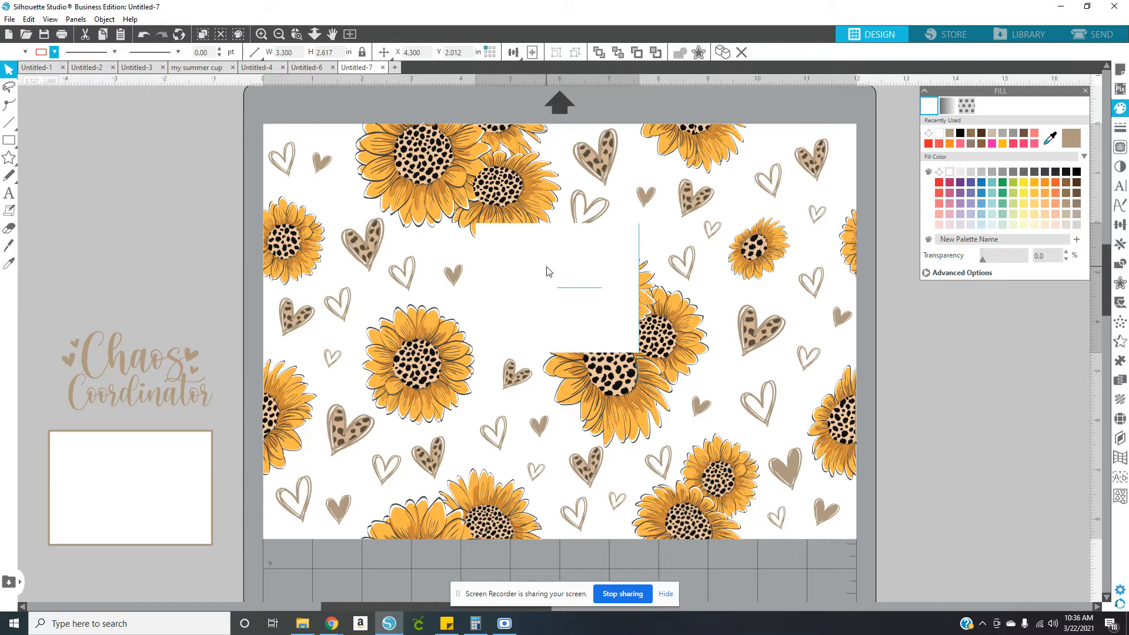
{"action": "mouse_move", "coordinate": [546, 262]}
{"action": "left_mouse_down"}
{"action": "mouse_move", "coordinate": [547, 247]}
{"action": "mouse_move", "coordinate": [547, 267]}
{"action": "left_mouse_up"}
{"action": "key", "text": "Escape"}
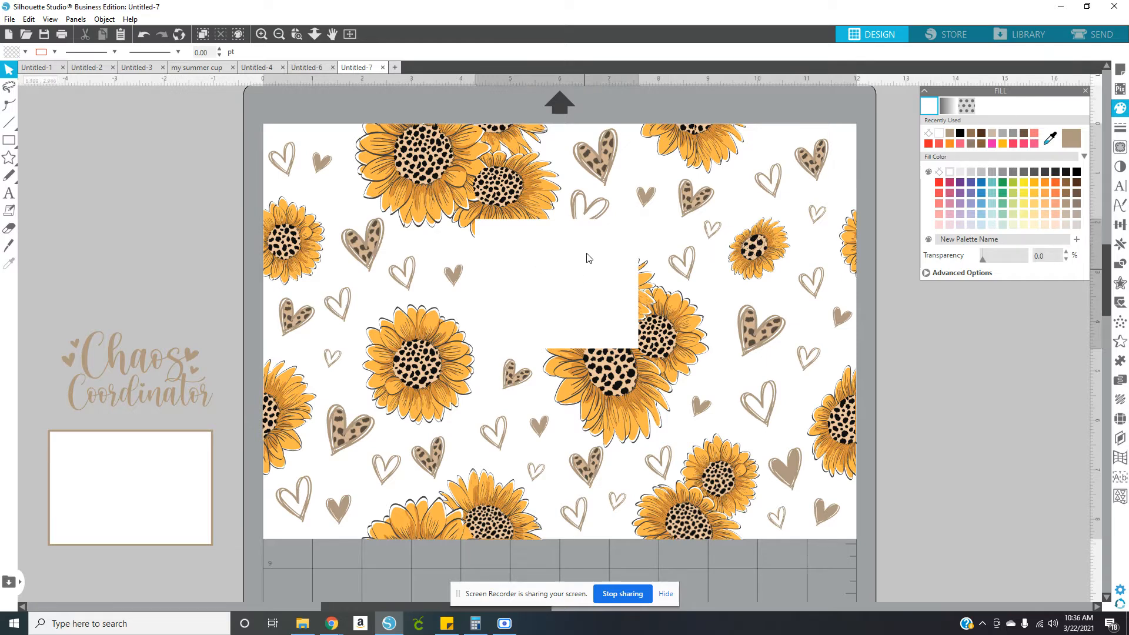
{"action": "left_click_drag", "start_coordinate": [587, 267], "coordinate": [636, 241]}
{"action": "key", "text": "Escape"}
{"action": "key", "text": "Escape"}
{"action": "key", "text": "Right"}
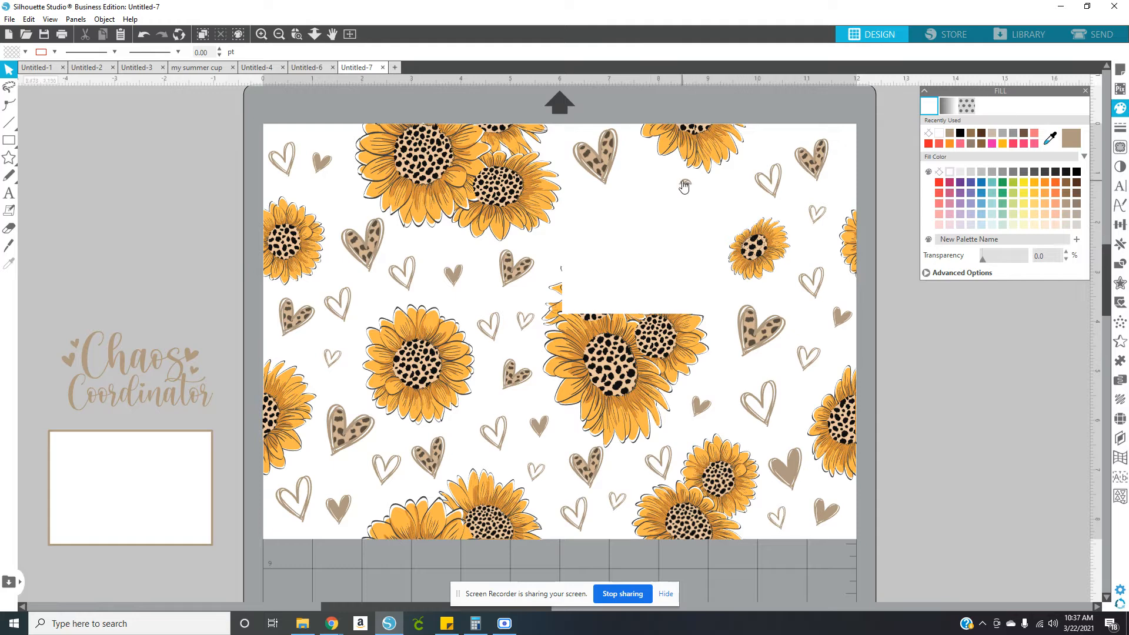
{"action": "left_click", "coordinate": [659, 233]}
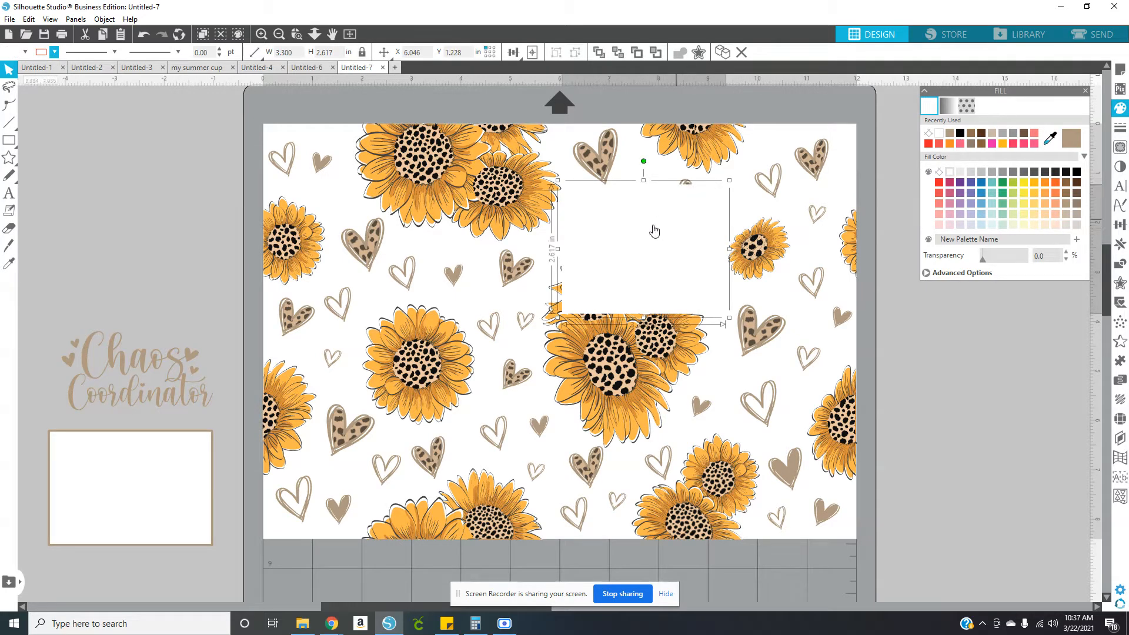
- Shift the white rectangle aside and erase the leopard heart below the top-edge sunflower, using a solid 0.375 in round eraser
{"action": "left_click", "coordinate": [9, 228]}
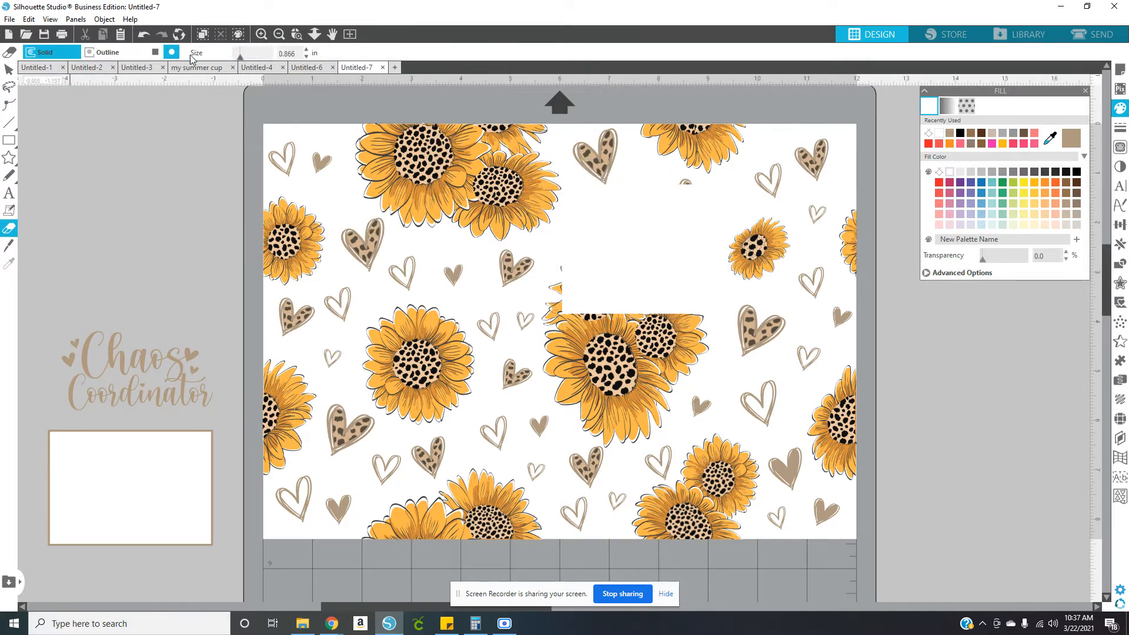
{"action": "left_click", "coordinate": [9, 69]}
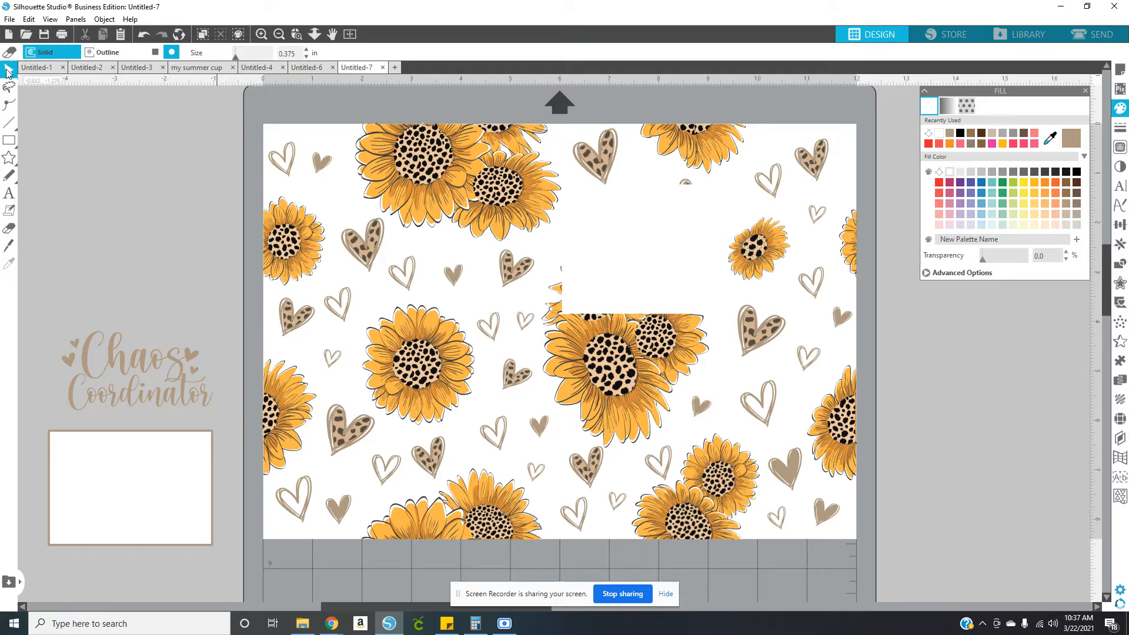
{"action": "left_click_drag", "start_coordinate": [668, 227], "coordinate": [605, 269]}
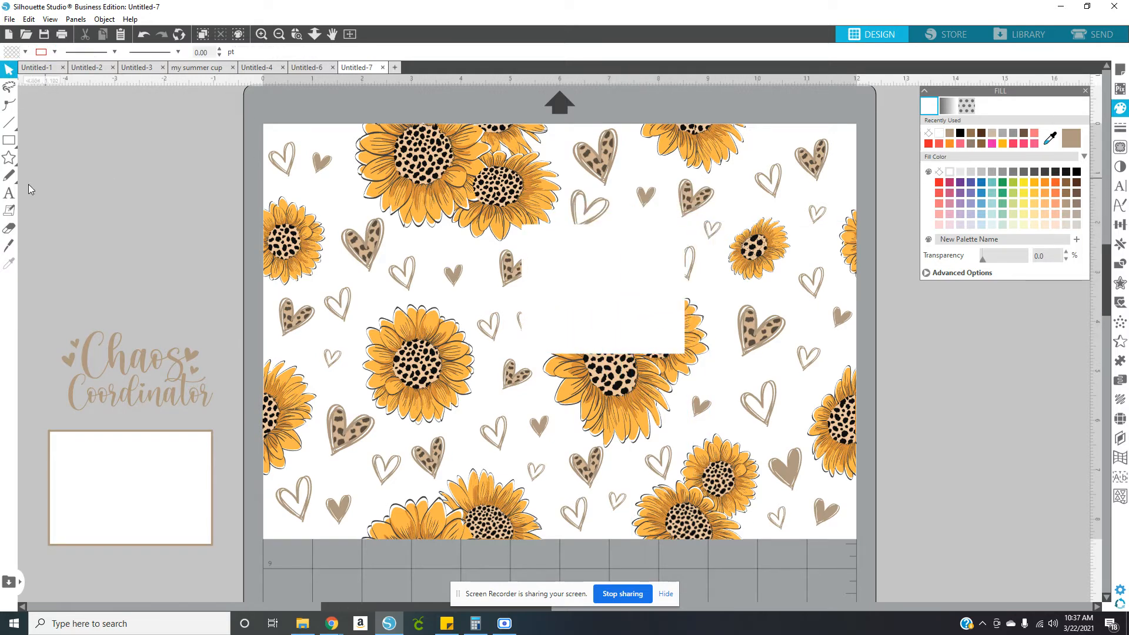
{"action": "left_click", "coordinate": [9, 228]}
{"action": "mouse_move", "coordinate": [695, 179]}
{"action": "left_mouse_down"}
{"action": "mouse_move", "coordinate": [675, 184]}
{"action": "mouse_move", "coordinate": [716, 184]}
{"action": "mouse_move", "coordinate": [680, 212]}
{"action": "mouse_move", "coordinate": [706, 197]}
{"action": "left_mouse_up"}
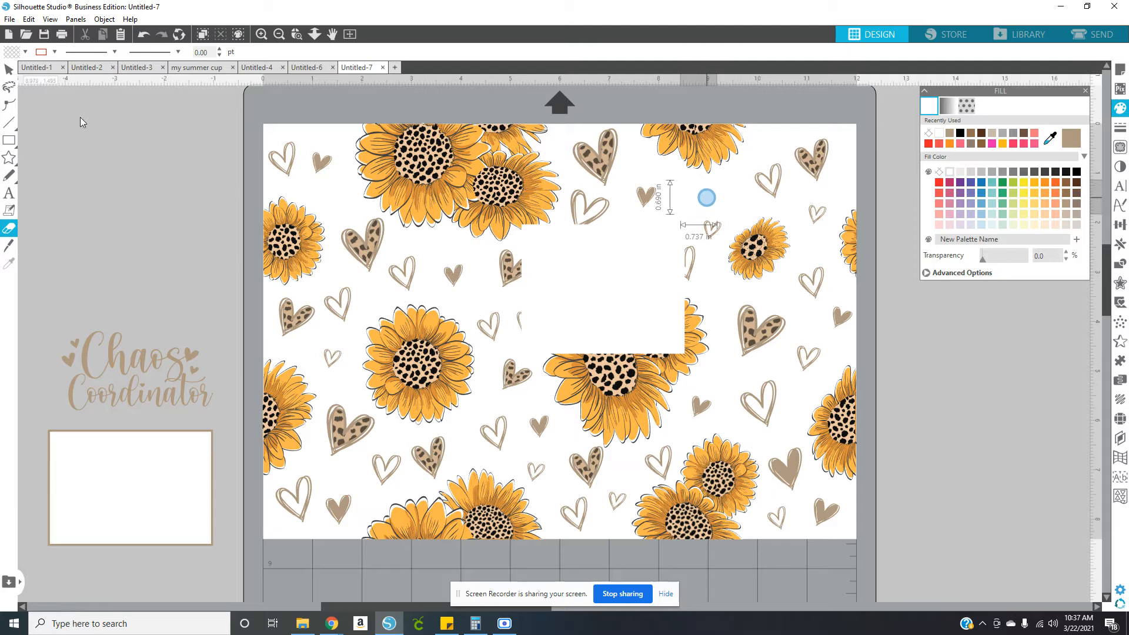
{"action": "left_click", "coordinate": [9, 70]}
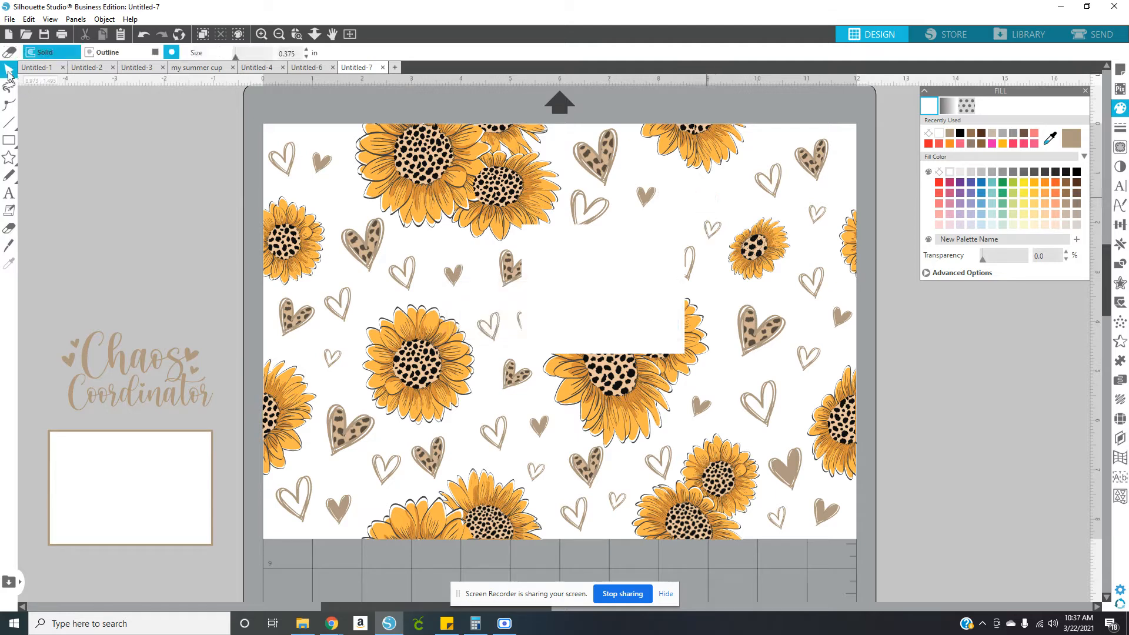
- Move the white rectangle back over the hearts beside the small sunflower and stretch its side to a width of about 3.34 in
{"action": "left_click_drag", "start_coordinate": [585, 280], "coordinate": [650, 243]}
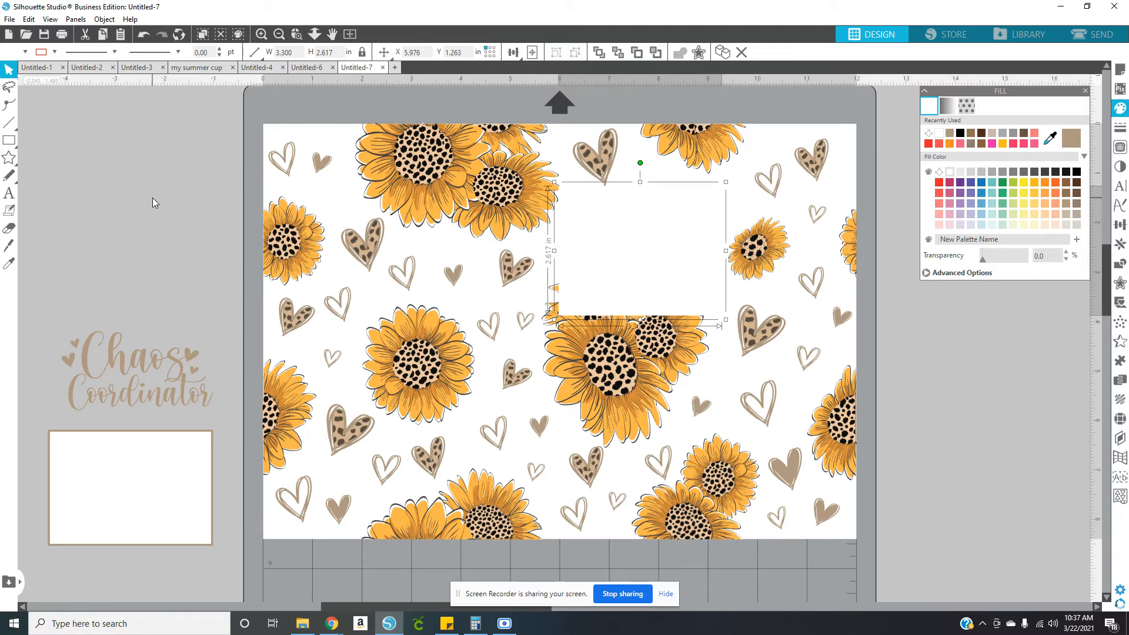
{"action": "left_click", "coordinate": [92, 173]}
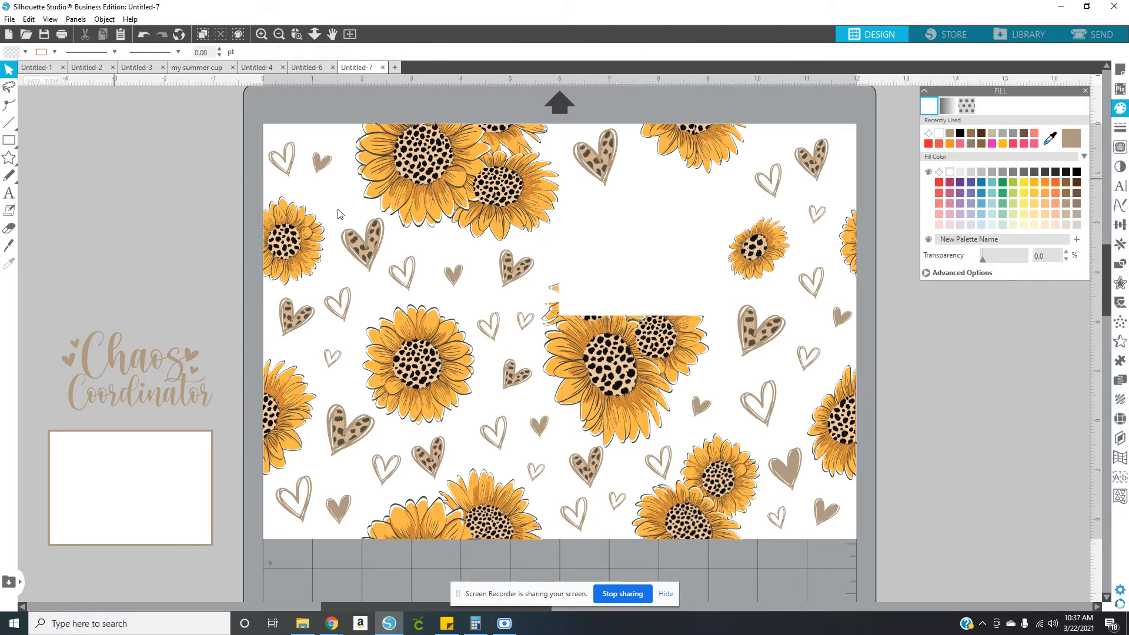
{"action": "left_click", "coordinate": [622, 231]}
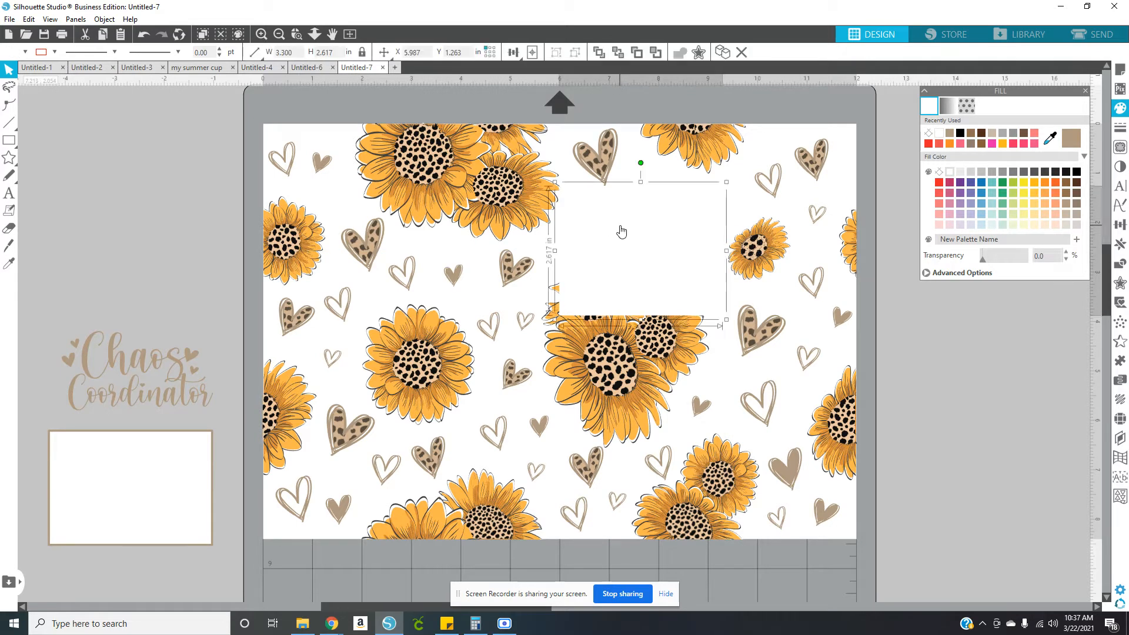
{"action": "left_click_drag", "start_coordinate": [621, 231], "coordinate": [624, 232]}
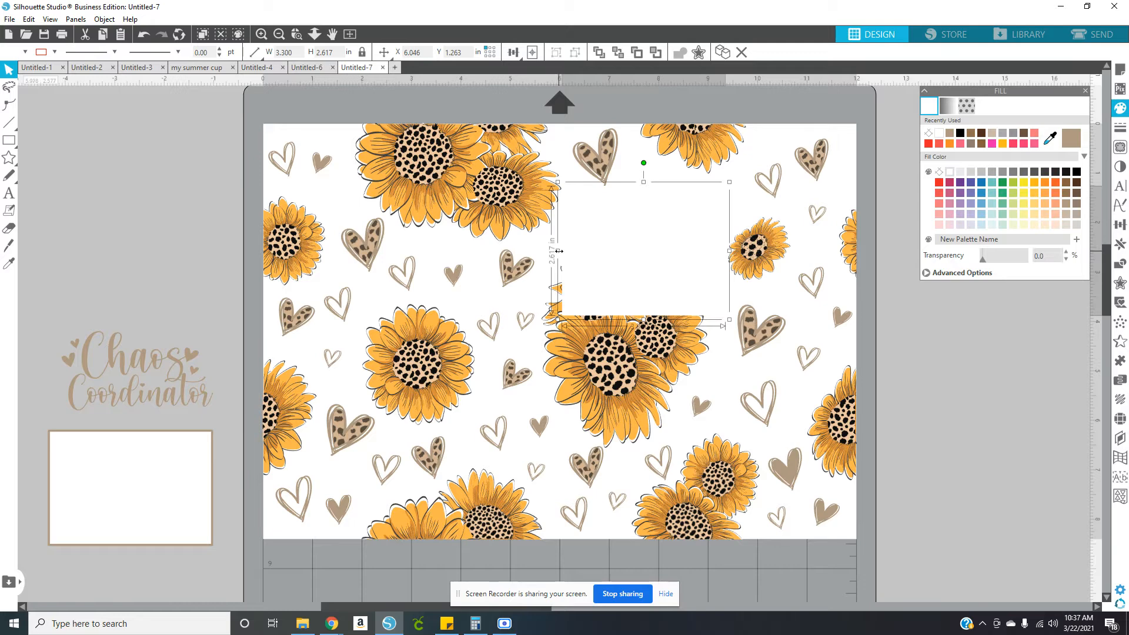
{"action": "left_click_drag", "start_coordinate": [558, 251], "coordinate": [556, 251]}
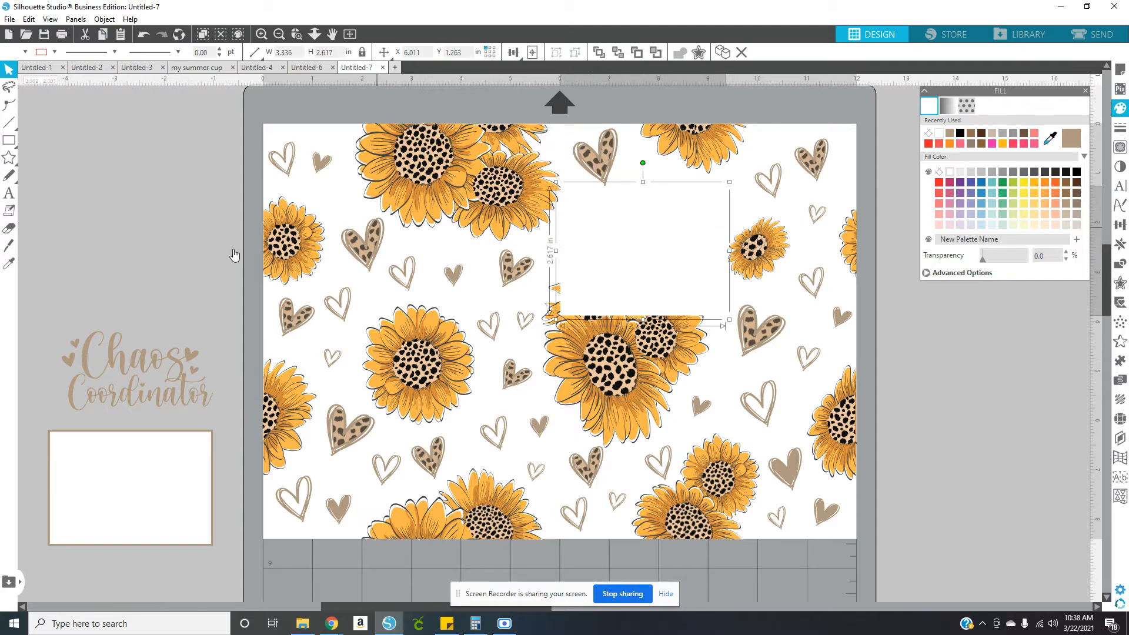
- Move the Chaos Coordinator lettering onto the white rectangle in the pattern and bring it to the front
{"action": "left_click_drag", "start_coordinate": [147, 364], "coordinate": [645, 244]}
{"action": "right_click", "coordinate": [164, 254]}
{"action": "left_click", "coordinate": [227, 511]}
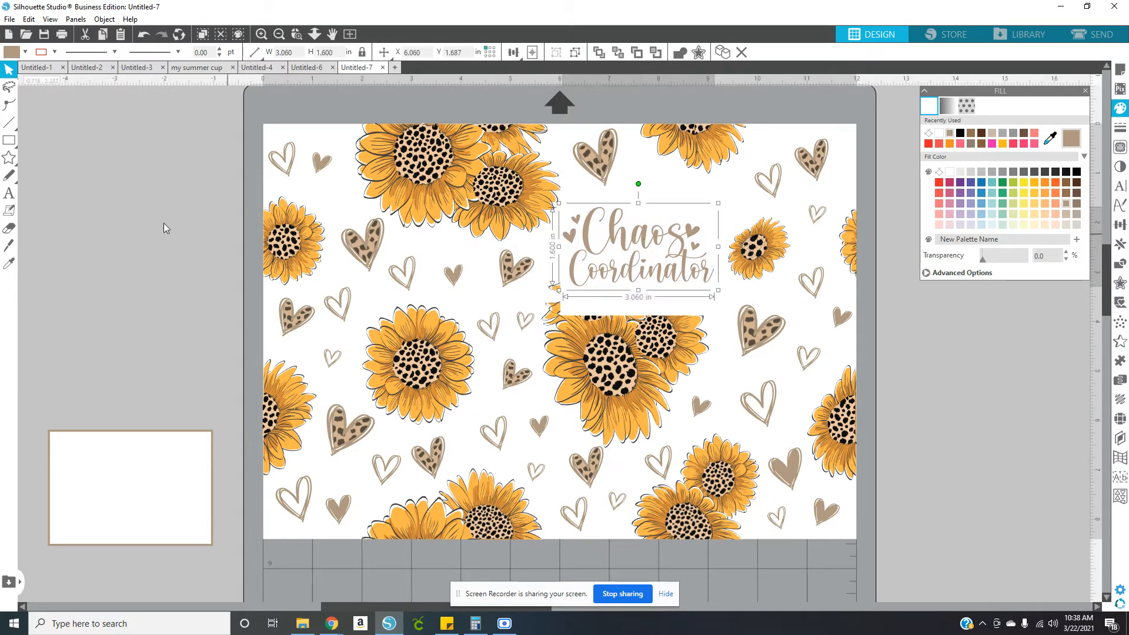
- Fill the Chaos Coordinator lettering with black and shift it slightly down within the white rectangle
{"action": "left_click", "coordinate": [25, 51]}
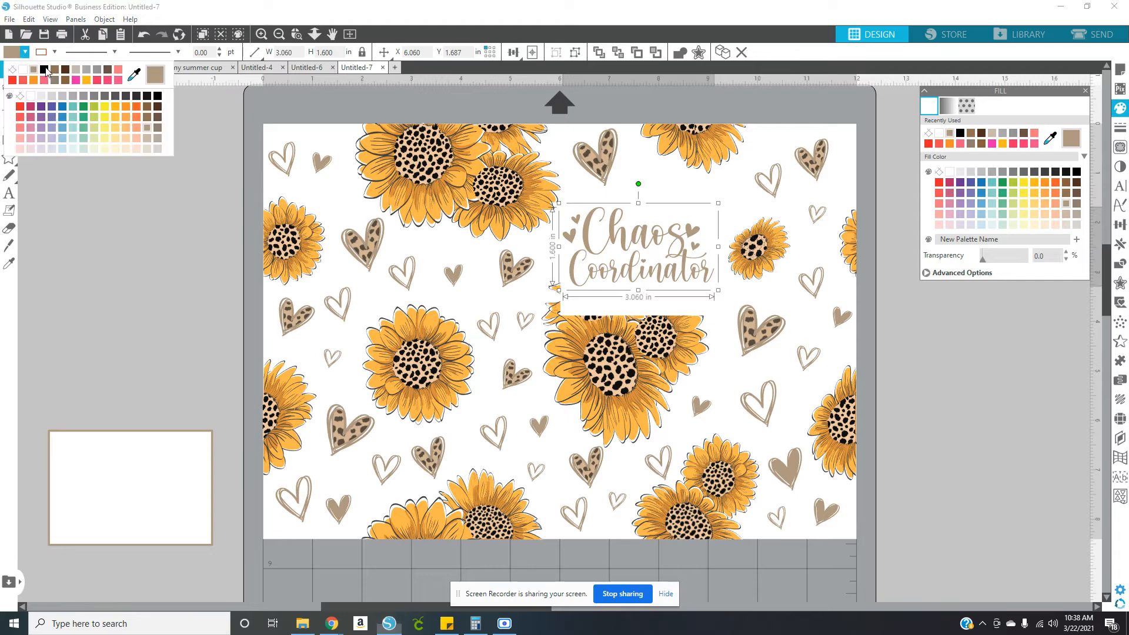
{"action": "left_click", "coordinate": [45, 70]}
{"action": "left_click", "coordinate": [131, 194]}
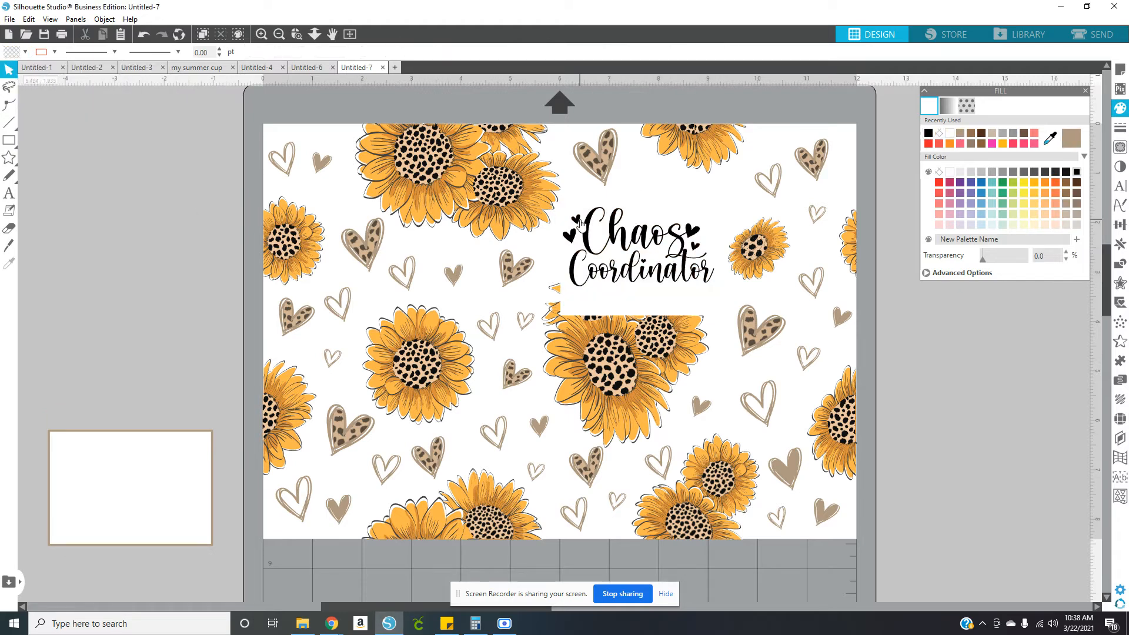
{"action": "left_click_drag", "start_coordinate": [623, 243], "coordinate": [652, 252]}
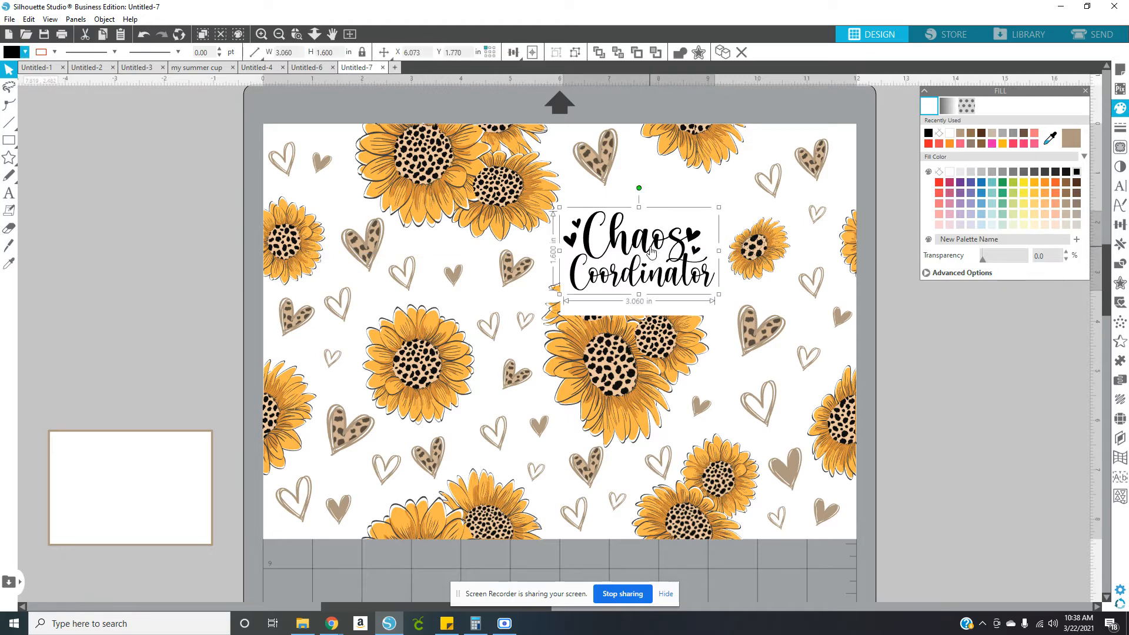
- Give the white rectangle behind the lettering a black 2.5 pt outline and nudge the lettering slightly up and to the right
{"action": "left_click", "coordinate": [563, 301]}
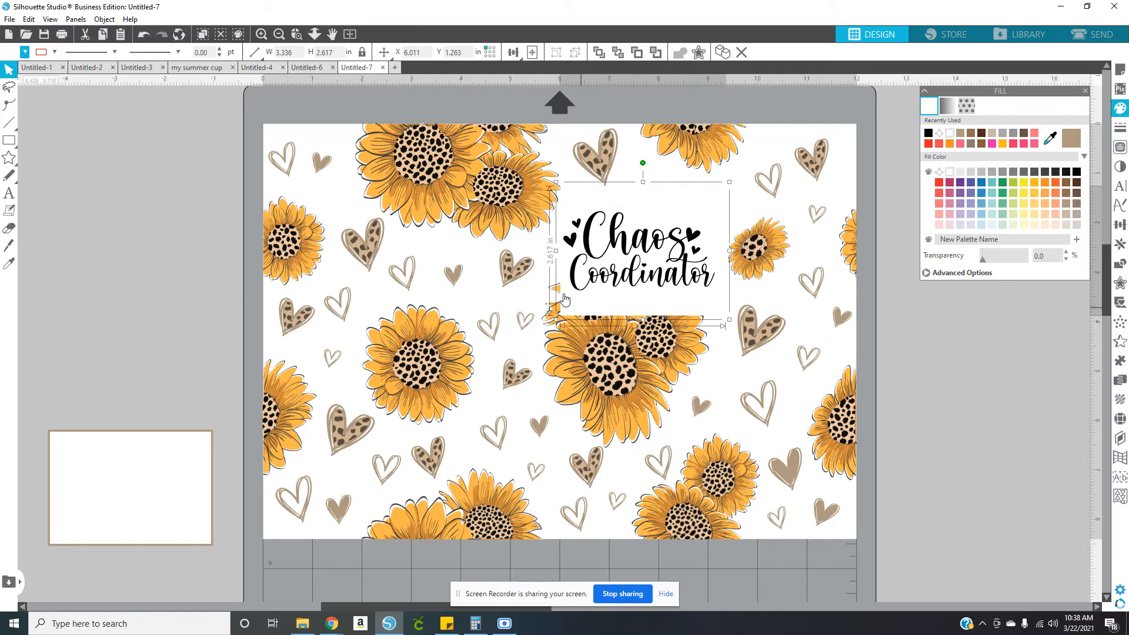
{"action": "left_click", "coordinate": [54, 51]}
{"action": "left_click", "coordinate": [41, 71]}
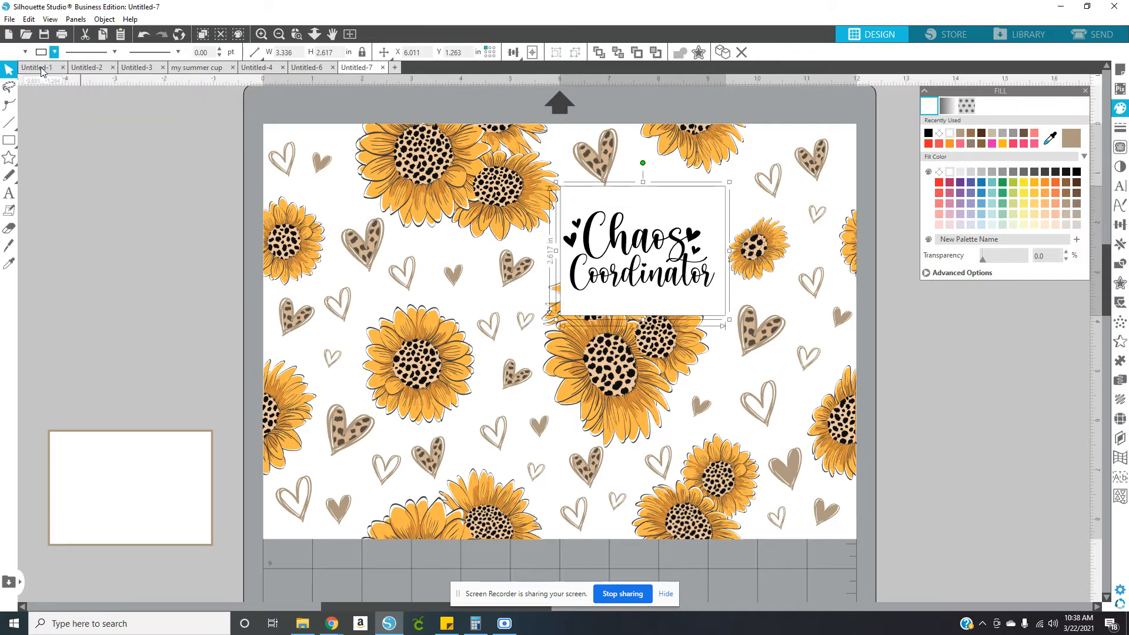
{"action": "left_click", "coordinate": [219, 50]}
{"action": "left_click", "coordinate": [219, 50]}
{"action": "left_click", "coordinate": [219, 50]}
{"action": "left_click", "coordinate": [220, 50]}
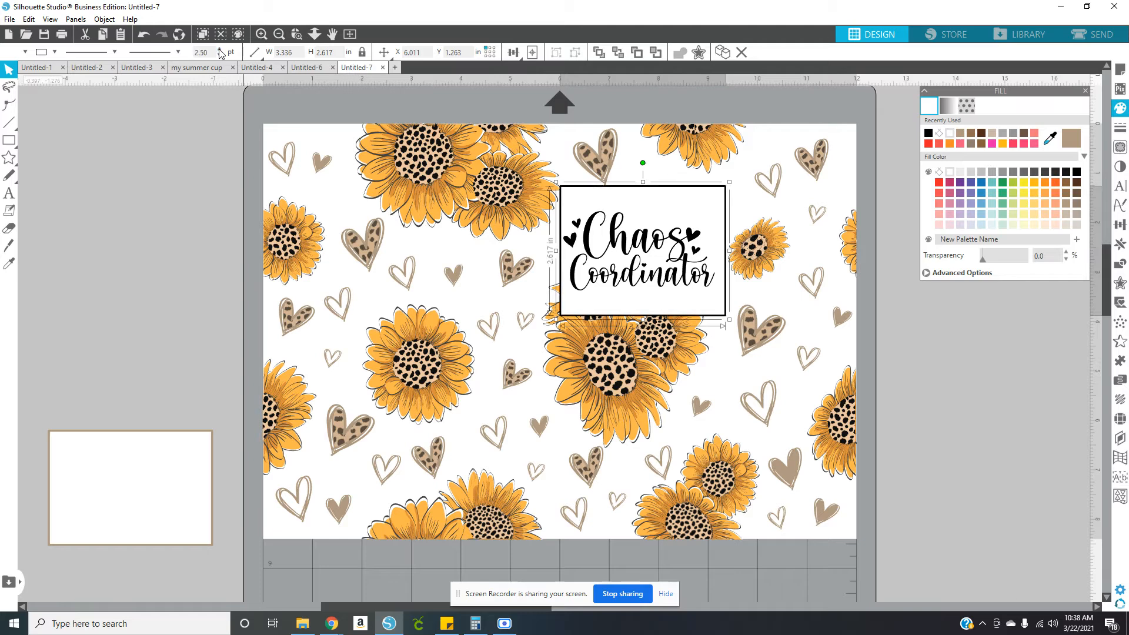
{"action": "left_click", "coordinate": [153, 181]}
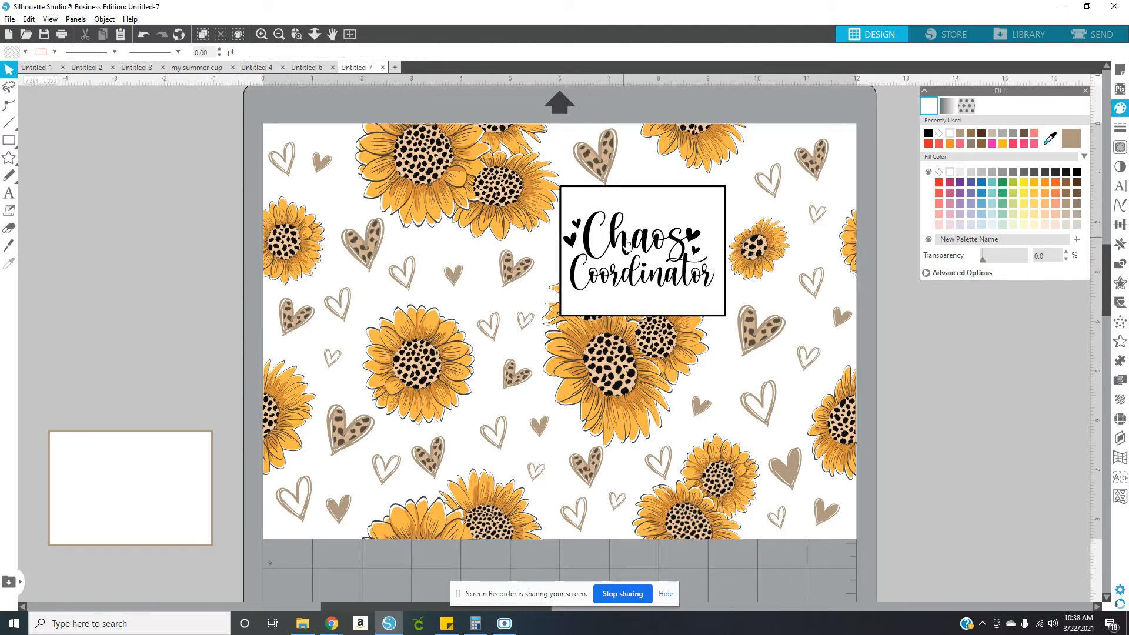
{"action": "left_click_drag", "start_coordinate": [626, 242], "coordinate": [629, 241]}
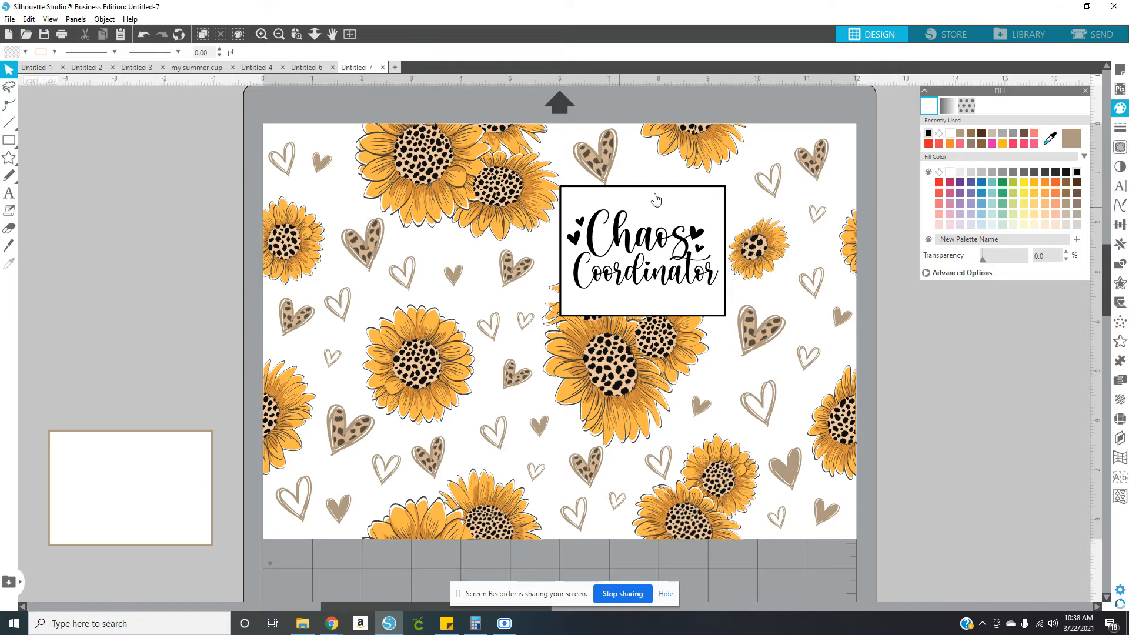
- Move the black-outlined white rectangle off the pattern onto the empty area beside the page and clear its fill to transparent
{"action": "left_click_drag", "start_coordinate": [675, 194], "coordinate": [174, 185]}
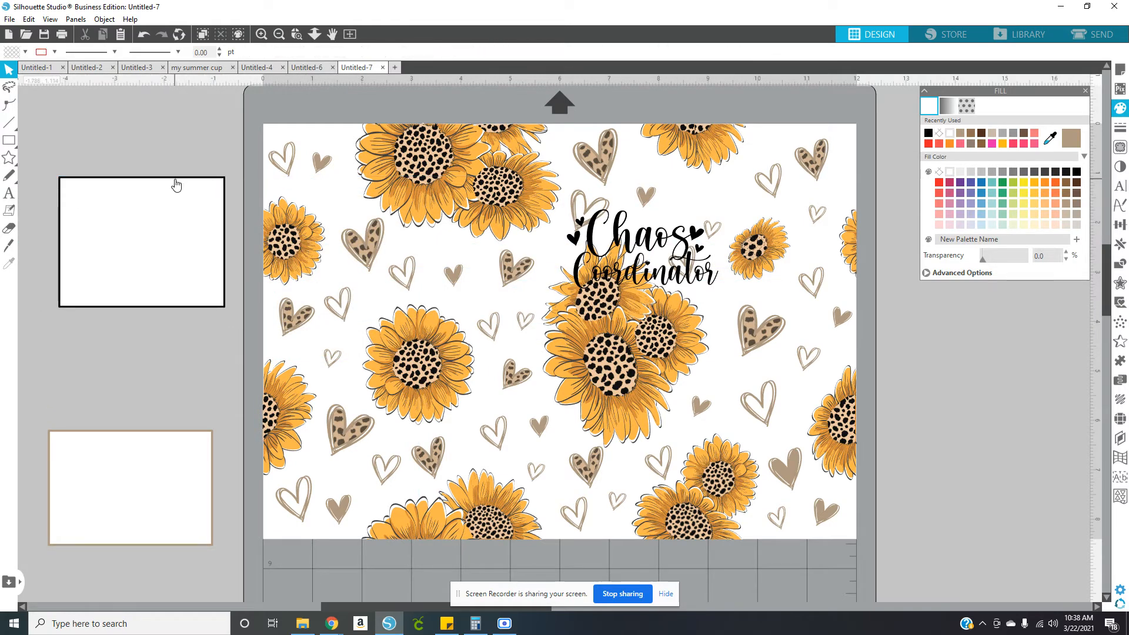
{"action": "left_click", "coordinate": [25, 52]}
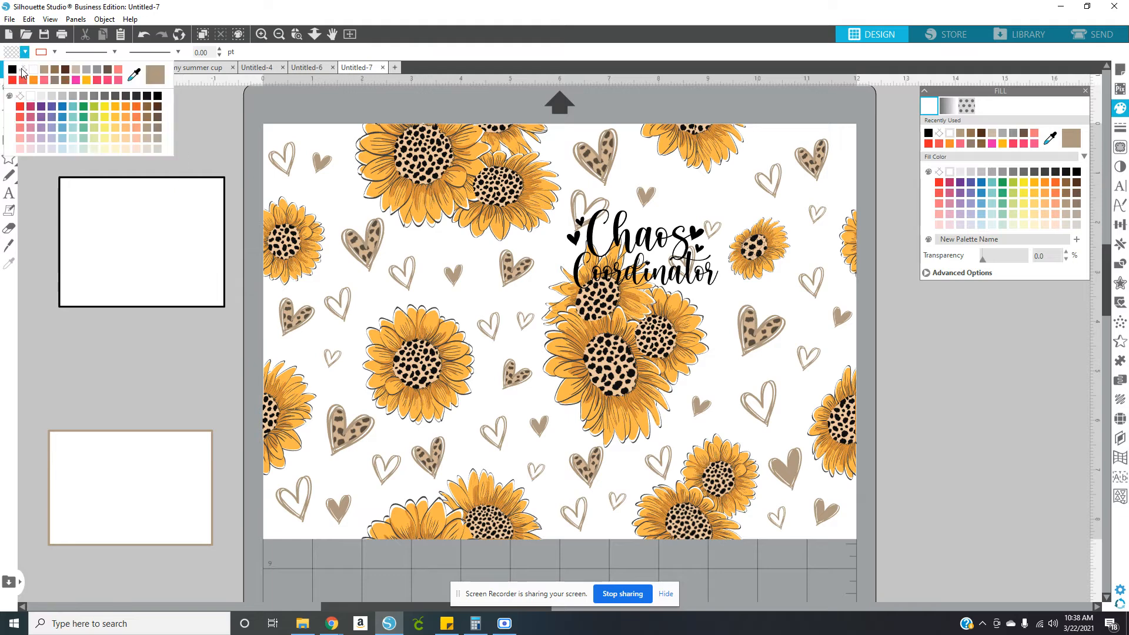
{"action": "left_click", "coordinate": [22, 72]}
{"action": "left_click", "coordinate": [114, 222]}
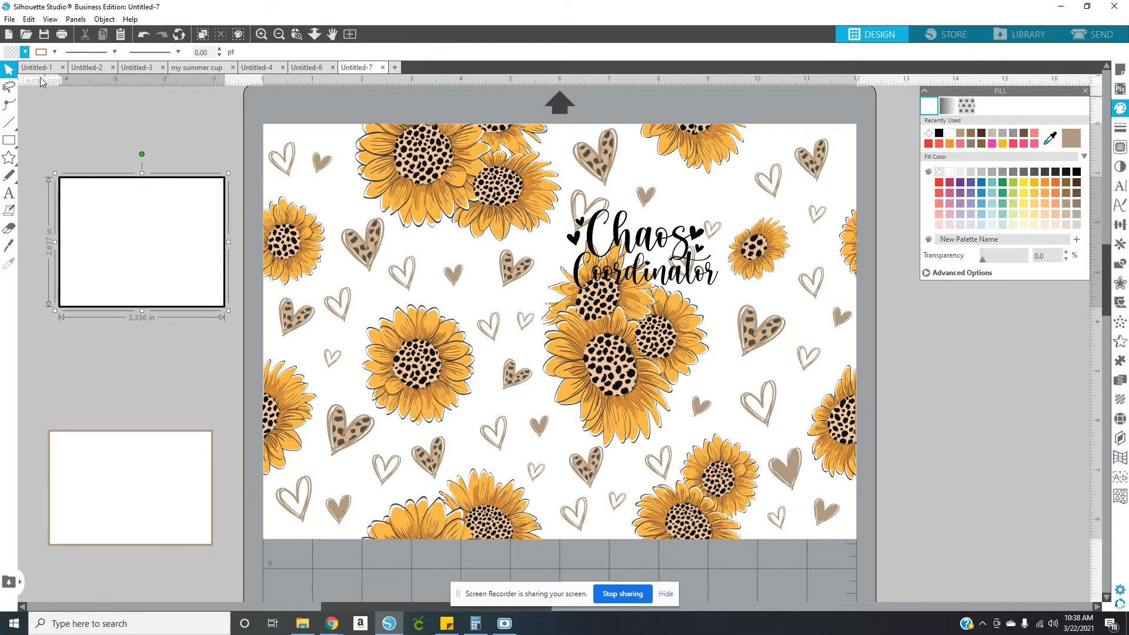
{"action": "left_click", "coordinate": [25, 52]}
{"action": "left_click", "coordinate": [12, 70]}
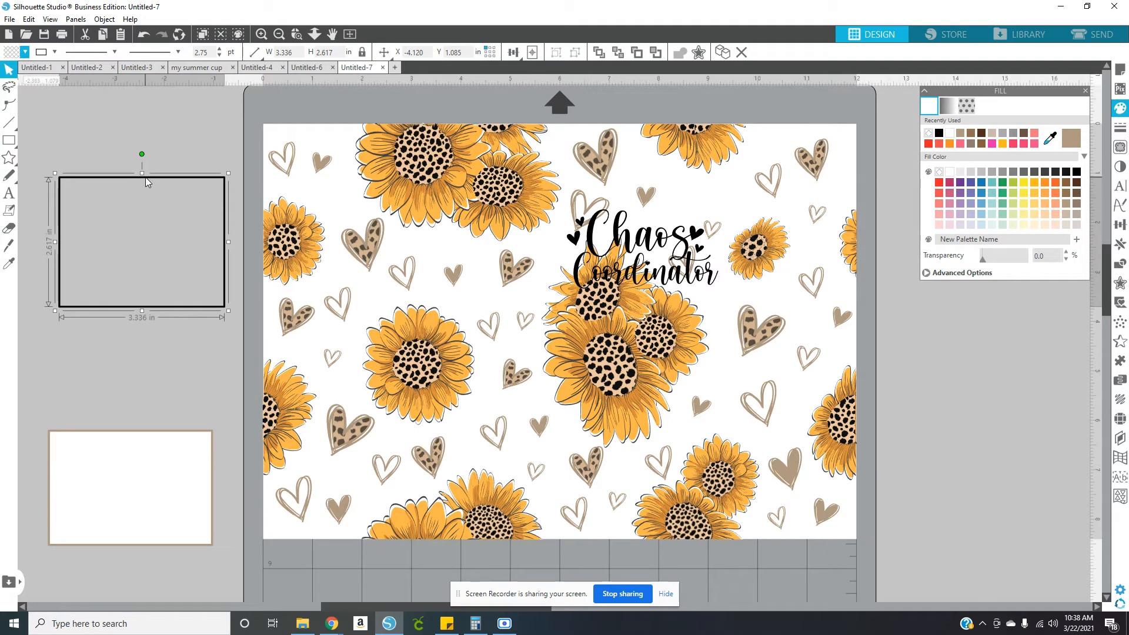
{"action": "mouse_move", "coordinate": [146, 177]}
{"action": "left_mouse_down"}
{"action": "mouse_move", "coordinate": [660, 193]}
{"action": "mouse_move", "coordinate": [153, 184]}
{"action": "left_mouse_up"}
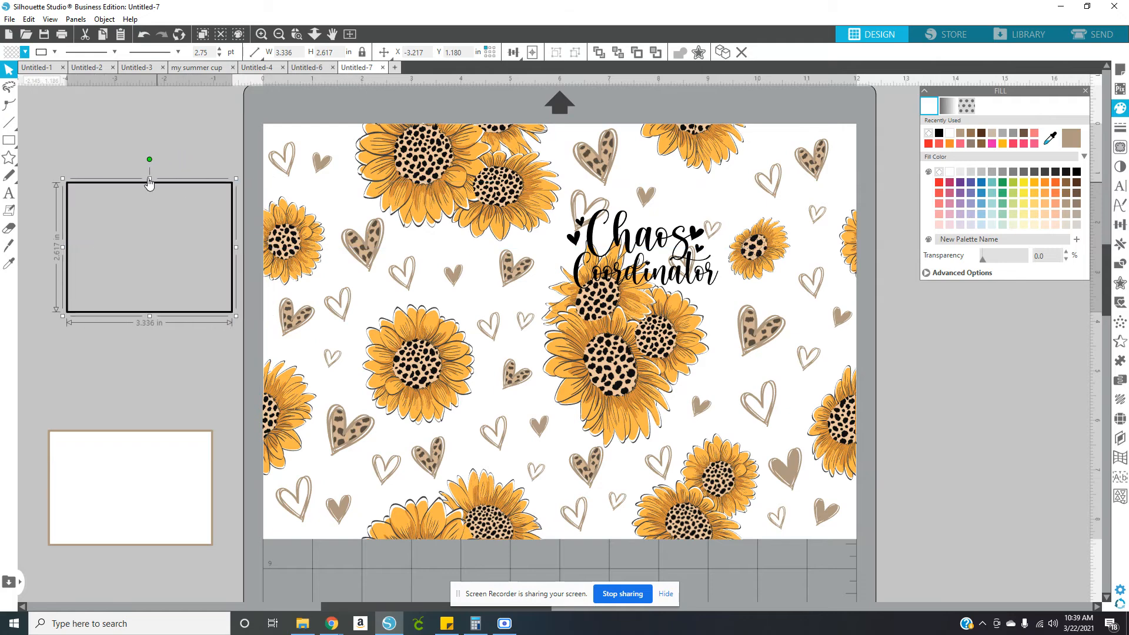
- Fill the outlined rectangle with white again and undo the changes back to its place behind the lettering
{"action": "left_click", "coordinate": [25, 52]}
{"action": "left_click", "coordinate": [35, 70]}
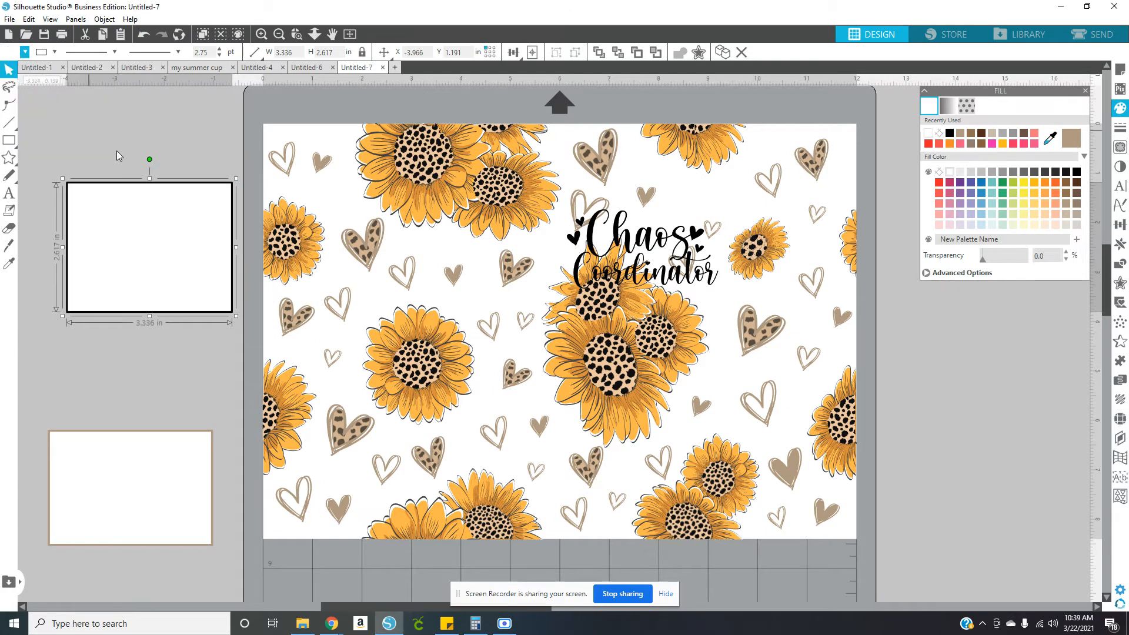
{"action": "key", "text": "i"}
{"action": "key", "text": "ctrl+z"}
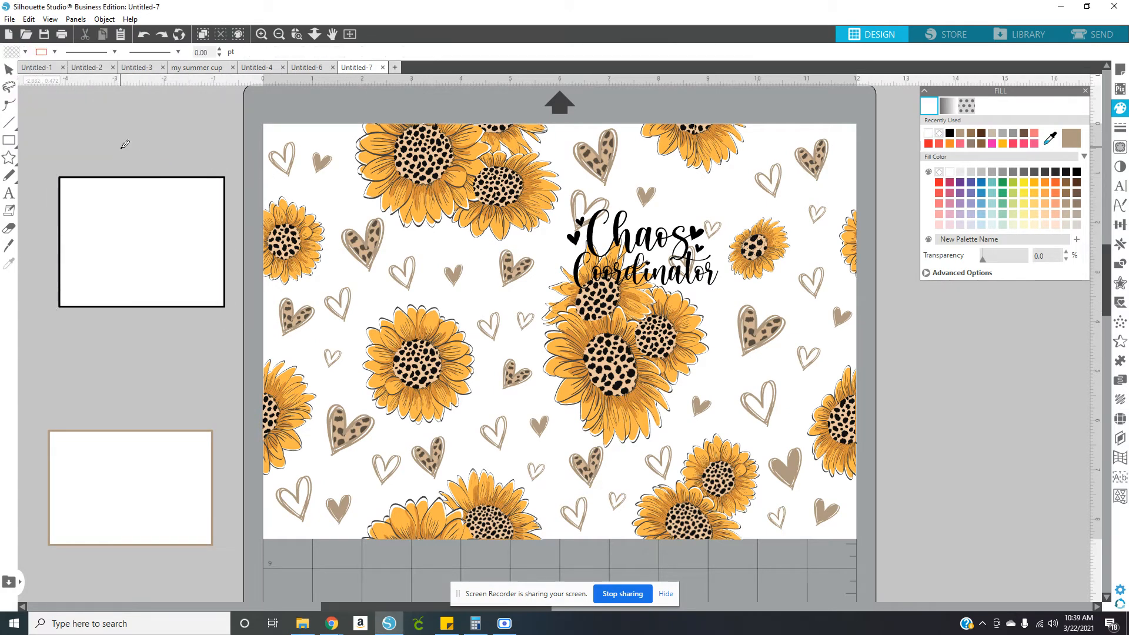
{"action": "key", "text": "ctrl+z"}
{"action": "key", "text": "v"}
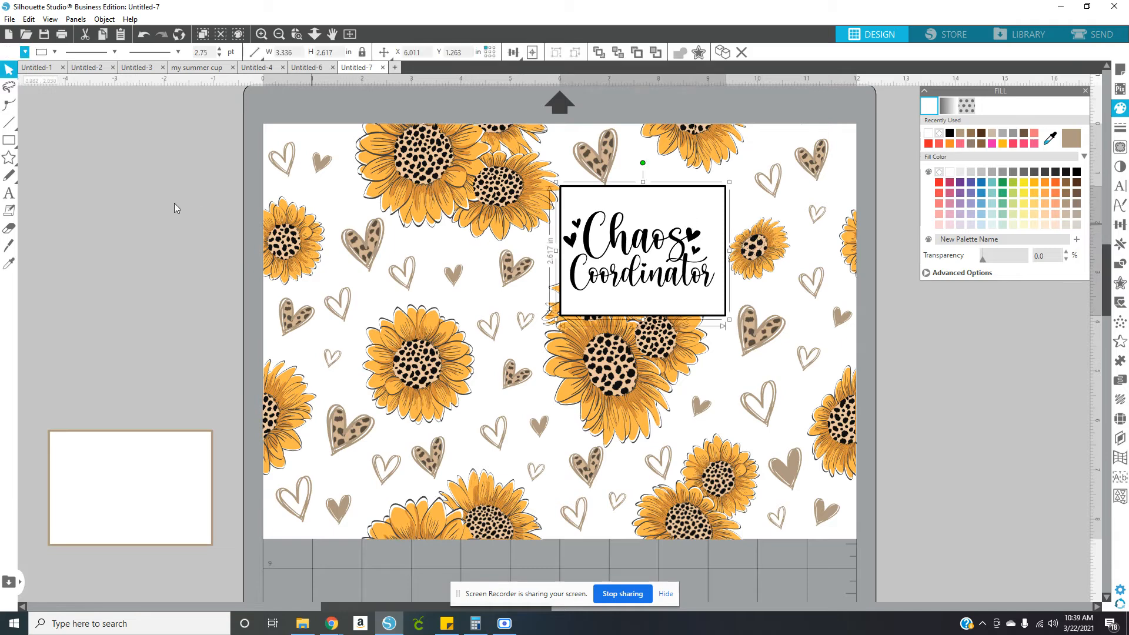
- Nudge the outlined rectangle and the Chaos Coordinator lettering slightly to line them up with each other
{"action": "left_click_drag", "start_coordinate": [619, 247], "coordinate": [628, 241]}
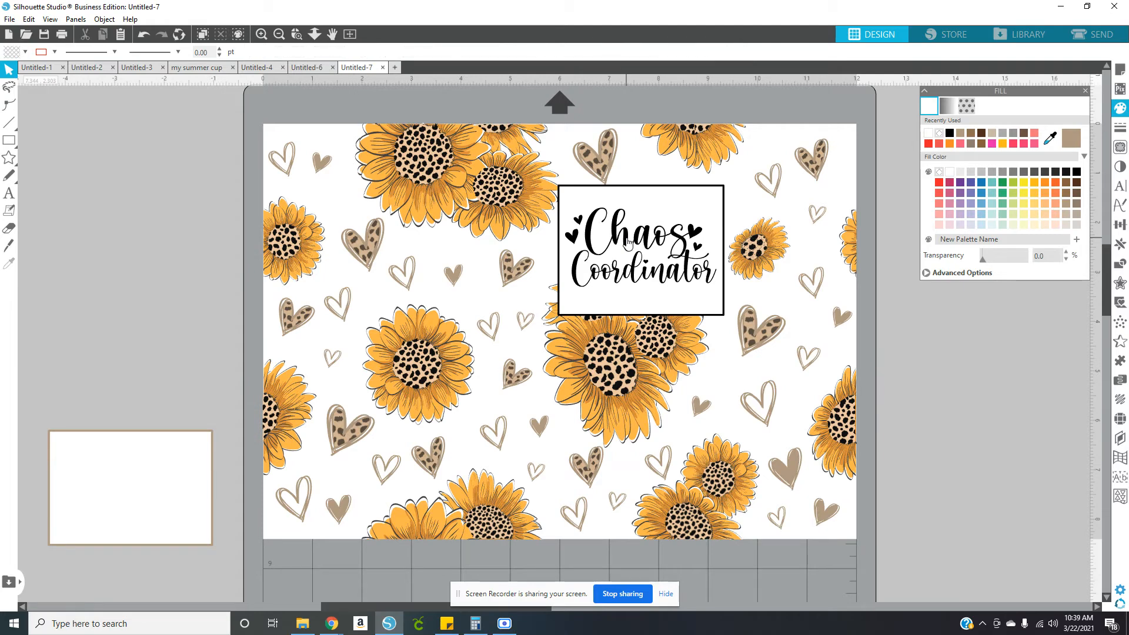
{"action": "left_click_drag", "start_coordinate": [626, 246], "coordinate": [631, 247]}
{"action": "left_click", "coordinate": [658, 232]}
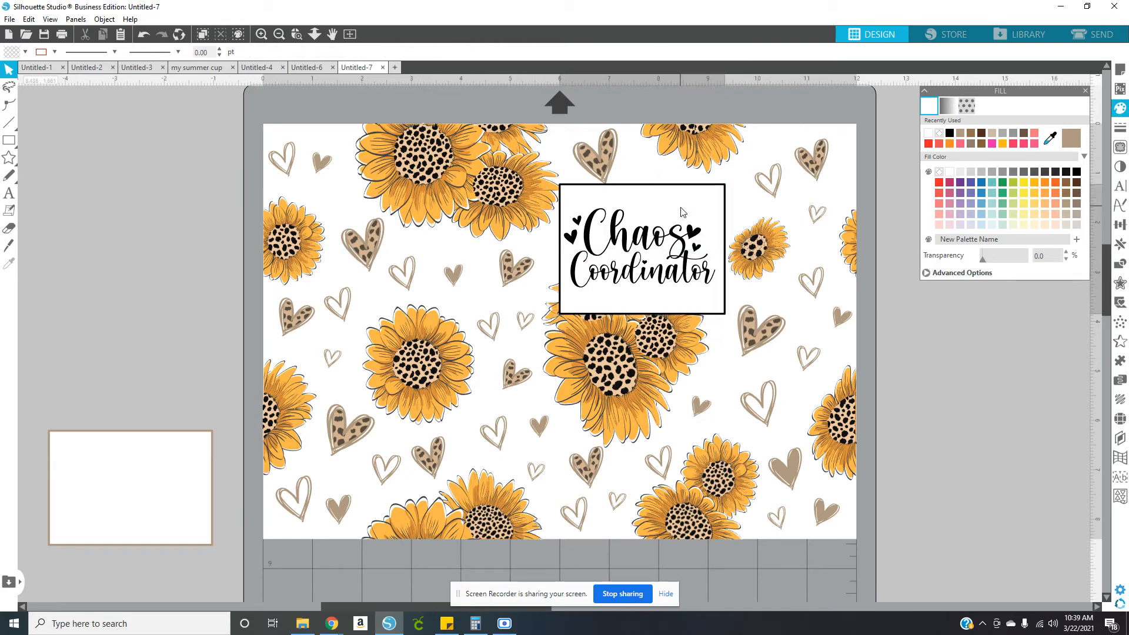
- Fill the rectangle behind the lettering with the leopard print pattern at 337% scale, trying 33% transparency and resetting it to 0%
{"action": "left_click", "coordinate": [965, 104]}
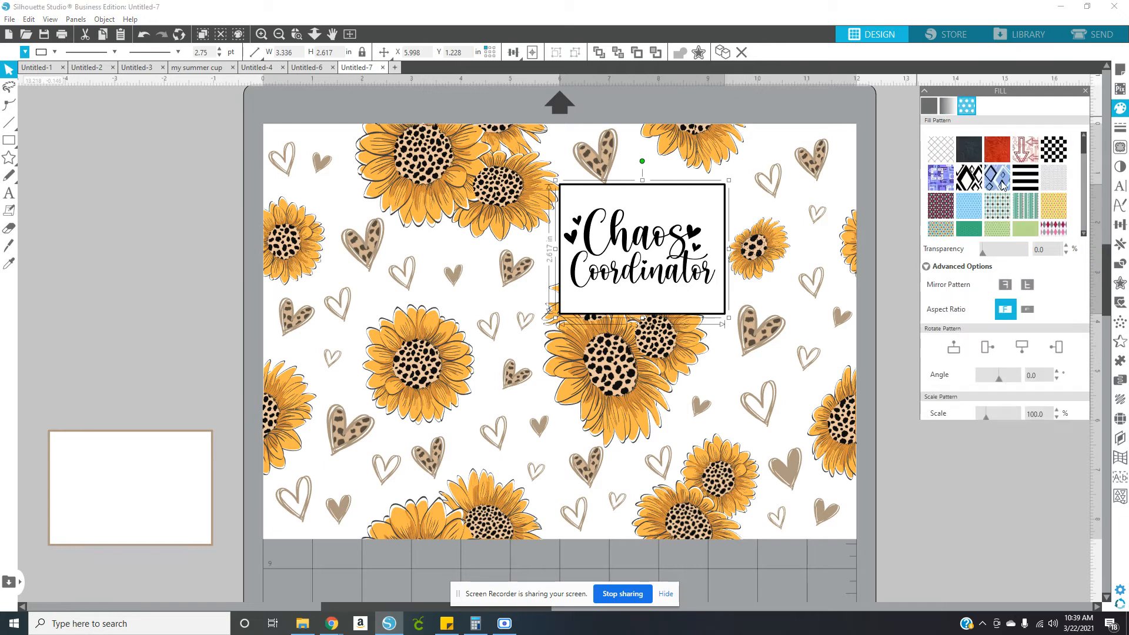
{"action": "scroll", "coordinate": [1007, 196], "scroll_direction": "down", "scroll_amount": 5}
{"action": "scroll", "coordinate": [999, 197], "scroll_direction": "up", "scroll_amount": 3}
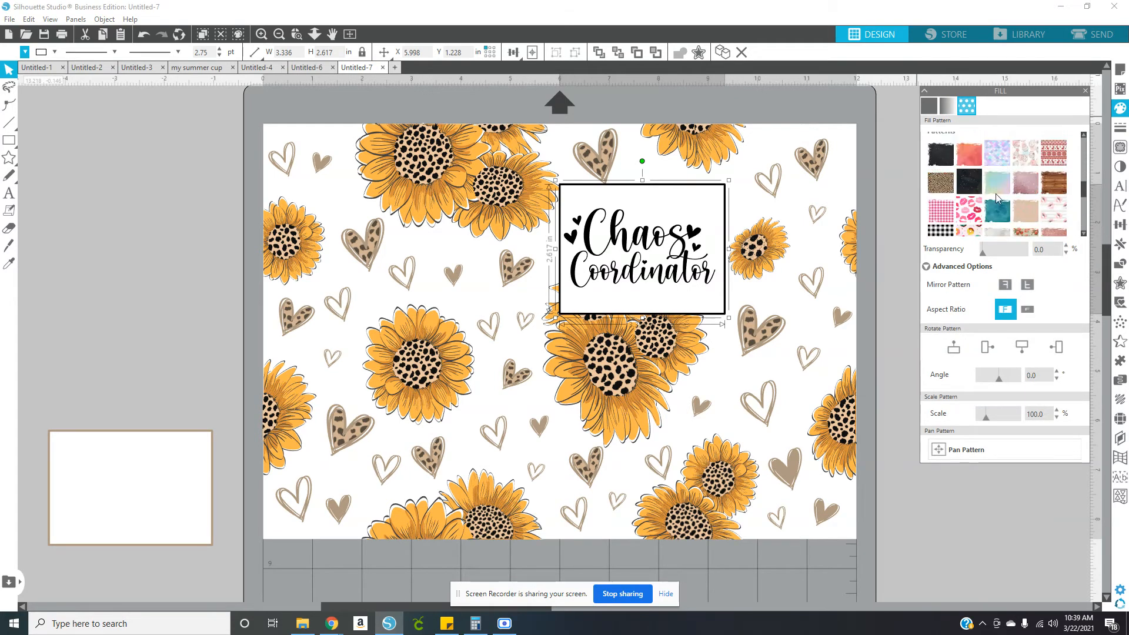
{"action": "left_click", "coordinate": [942, 183]}
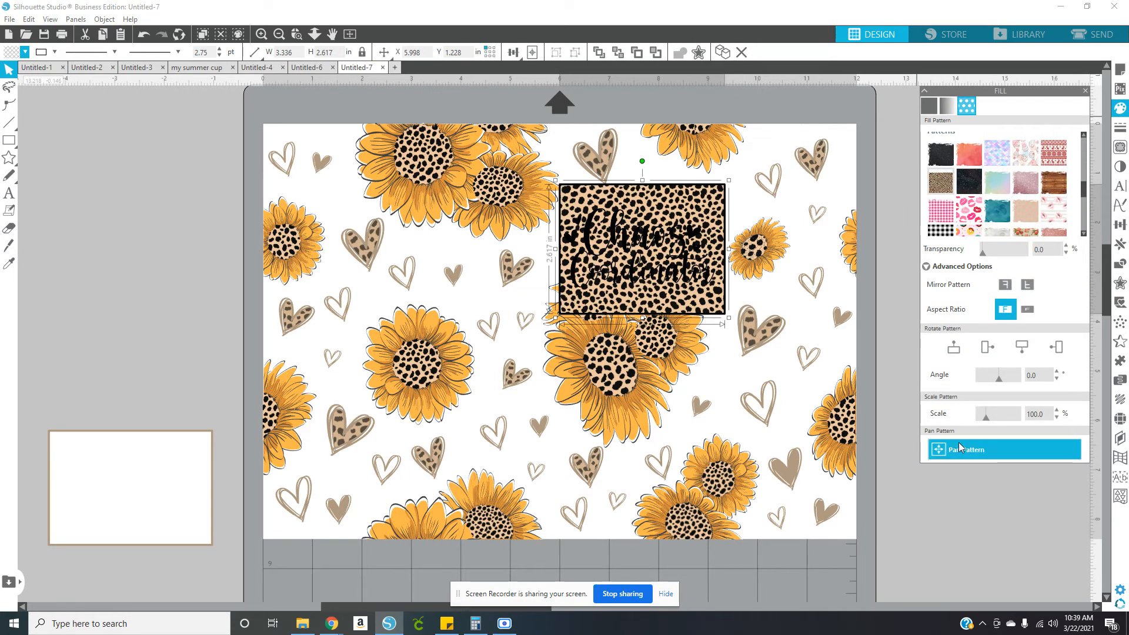
{"action": "left_click_drag", "start_coordinate": [980, 415], "coordinate": [1005, 417]}
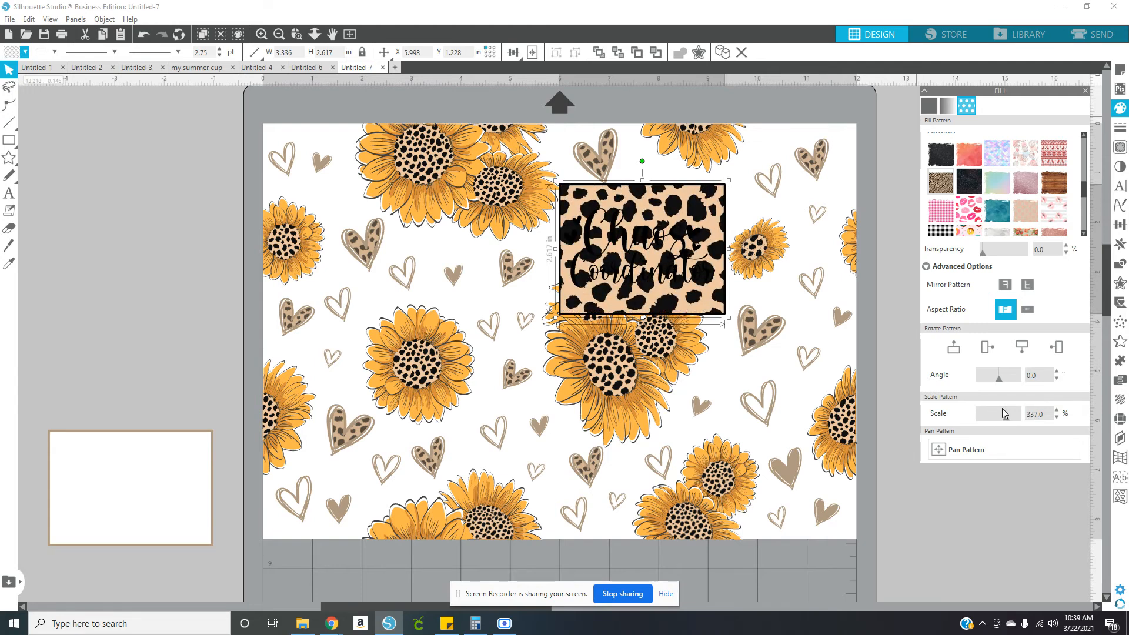
{"action": "left_click_drag", "start_coordinate": [989, 256], "coordinate": [997, 257]}
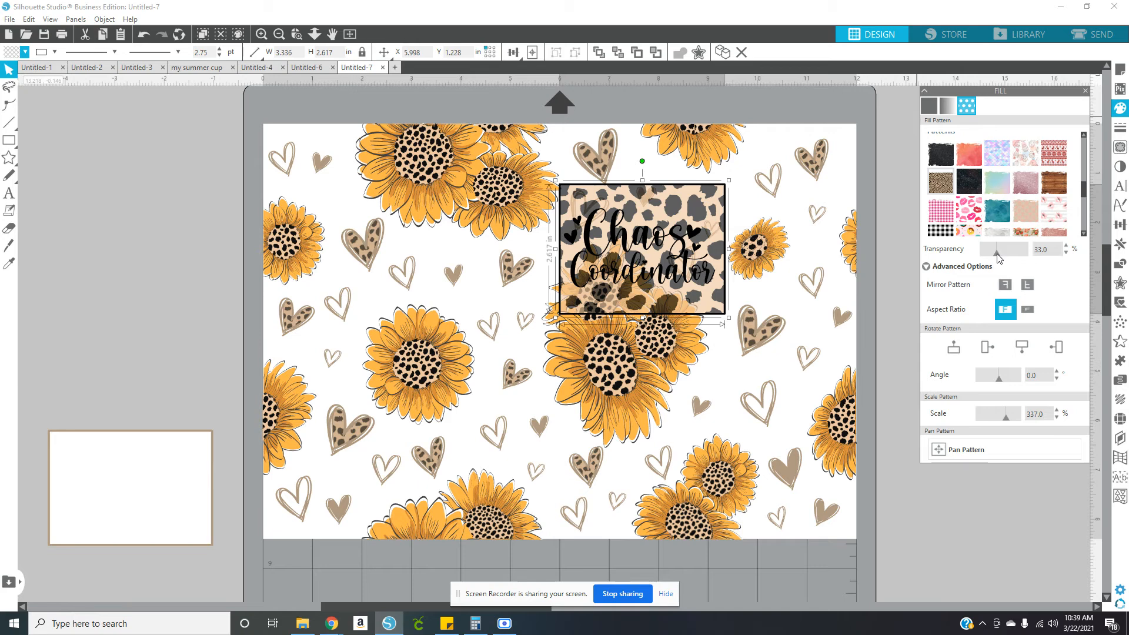
{"action": "left_click_drag", "start_coordinate": [997, 257], "coordinate": [967, 257]}
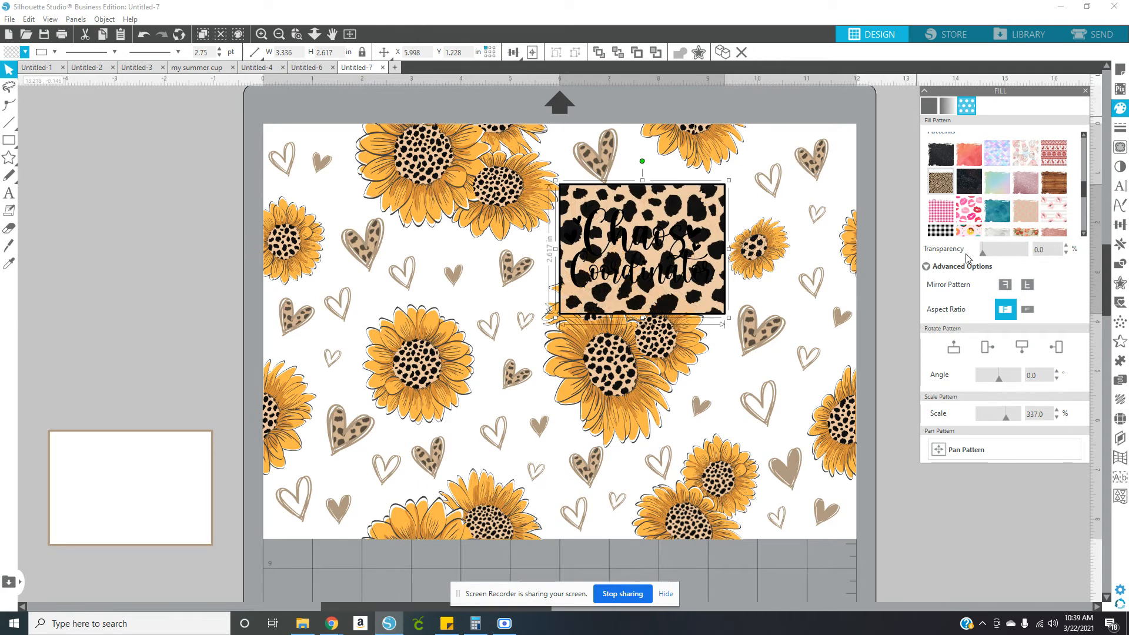
- Fill the Chaos Coordinator lettering with white and nudge it slightly over the leopard print rectangle
{"action": "left_click", "coordinate": [626, 235]}
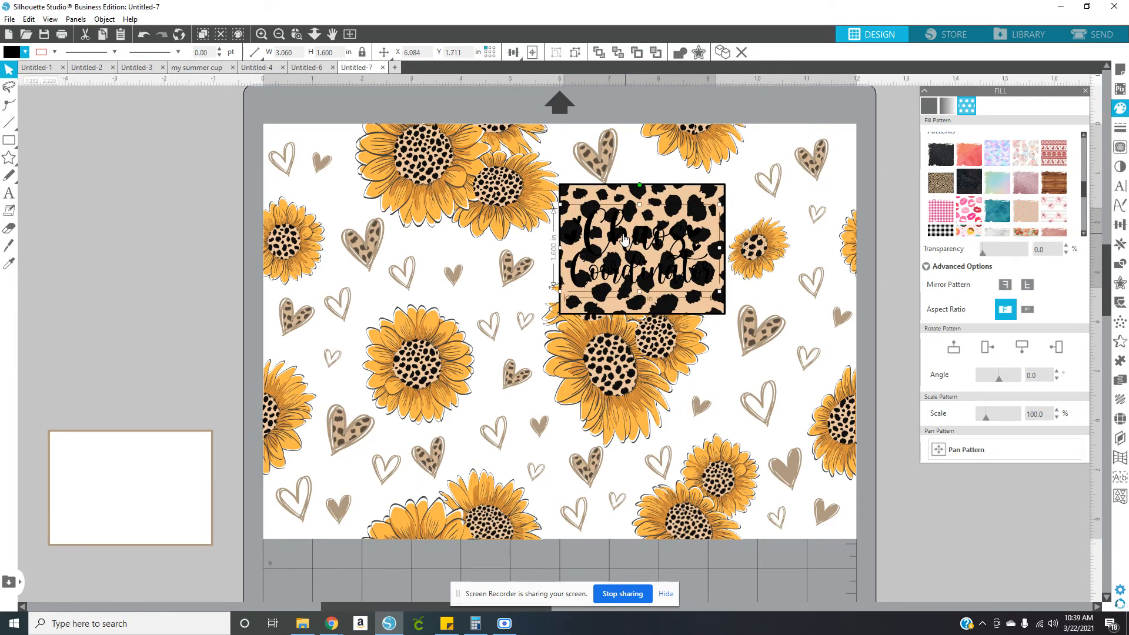
{"action": "left_click", "coordinate": [25, 52]}
{"action": "left_click", "coordinate": [14, 73]}
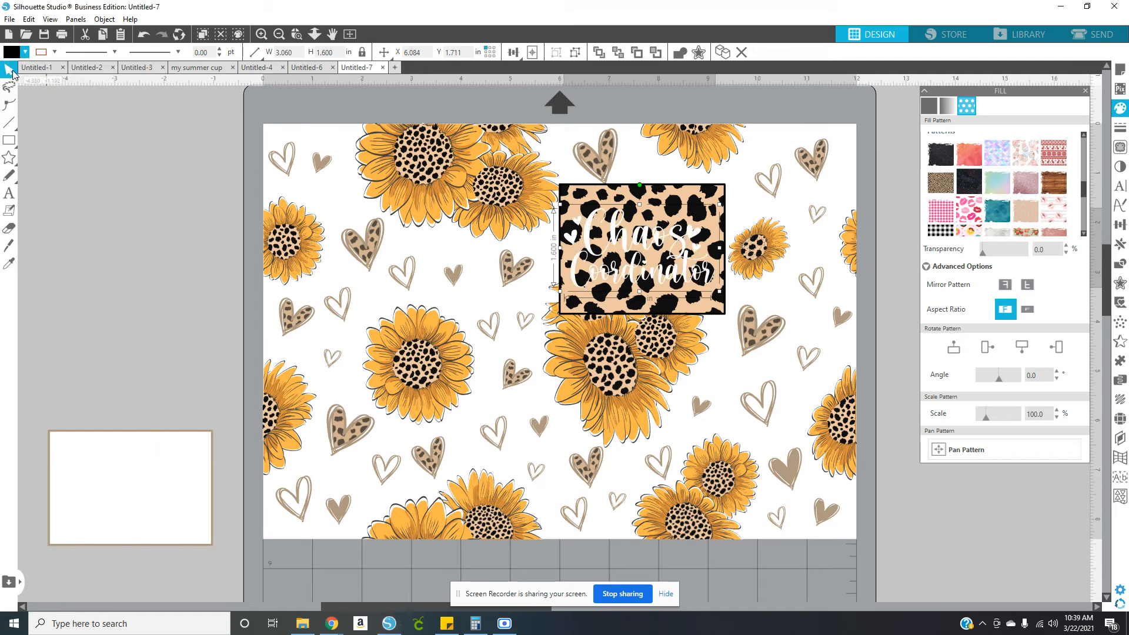
{"action": "left_click_drag", "start_coordinate": [626, 244], "coordinate": [627, 245]}
{"action": "left_click", "coordinate": [628, 244]}
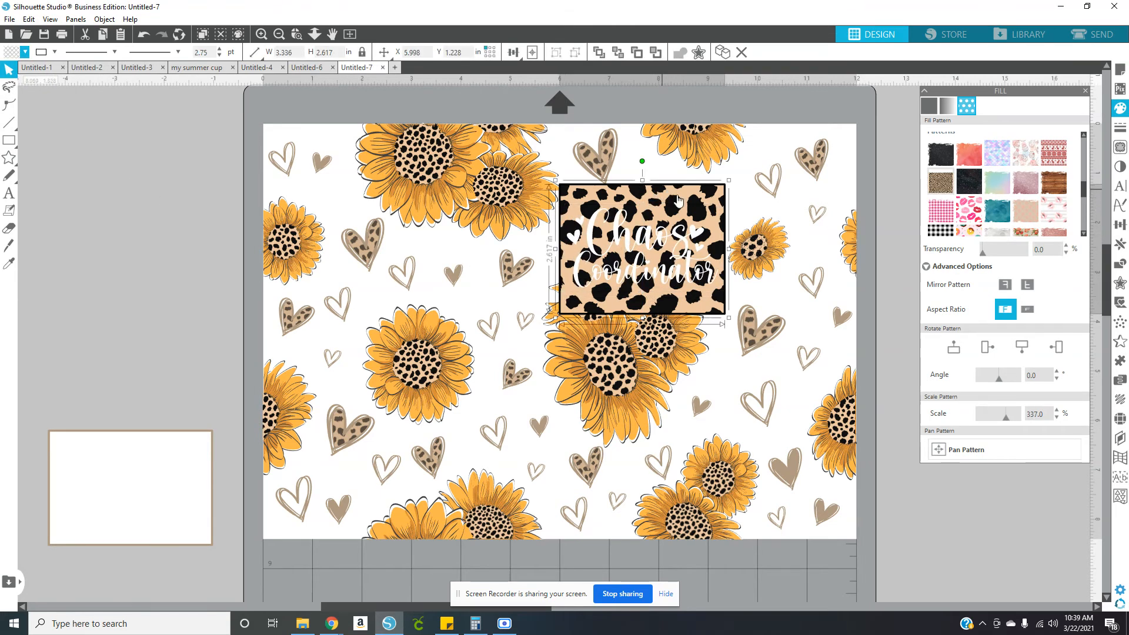
- Try the pink and gold dot pattern at 83% scale on the rectangle and replace it with the beige watercolor pattern at 147%
{"action": "scroll", "coordinate": [992, 207], "scroll_direction": "down", "scroll_amount": 2}
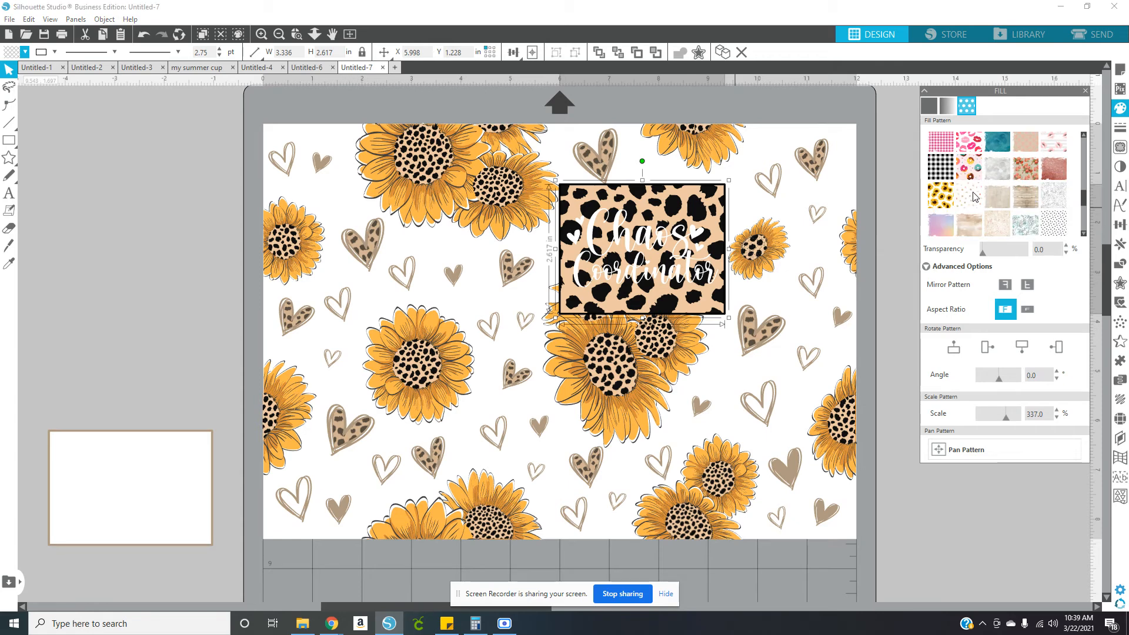
{"action": "left_click", "coordinate": [974, 197]}
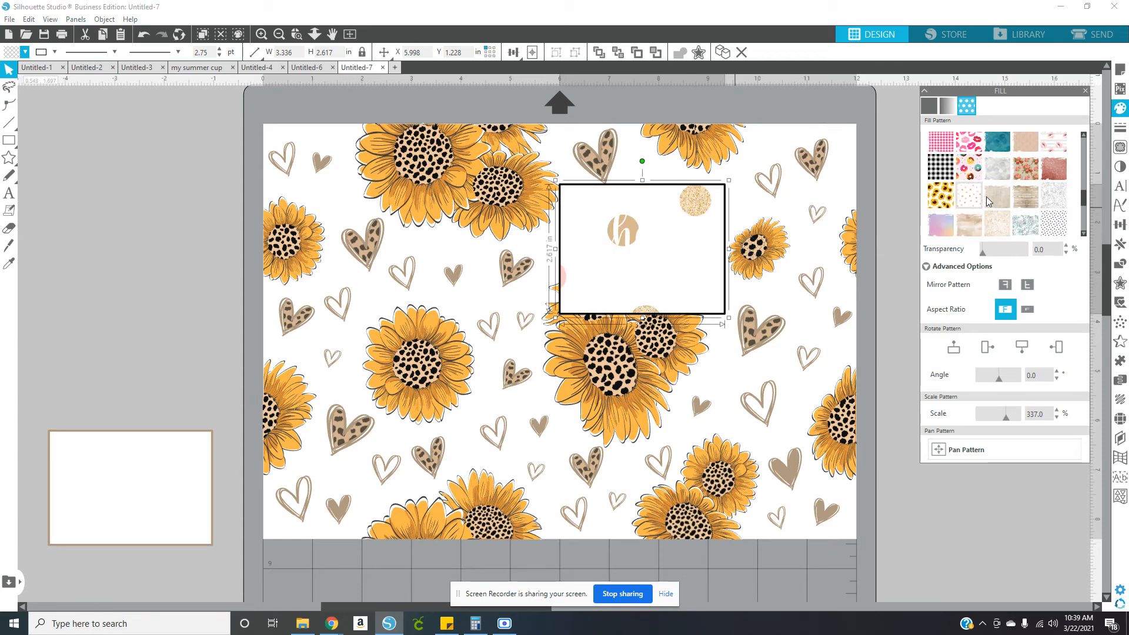
{"action": "left_click_drag", "start_coordinate": [1009, 419], "coordinate": [979, 424]}
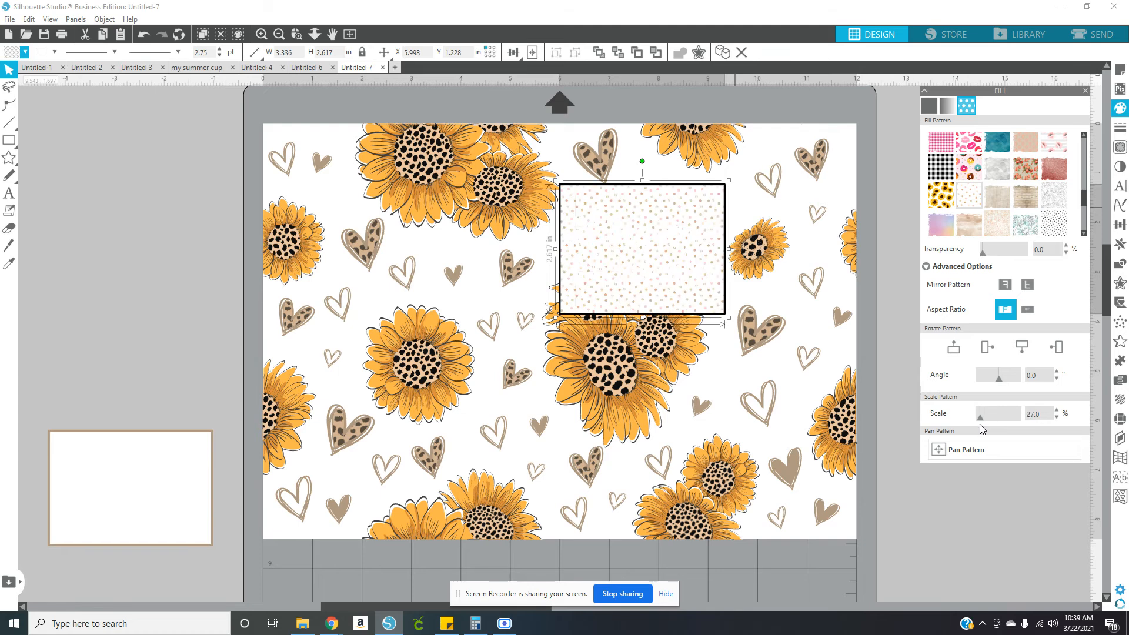
{"action": "left_click", "coordinate": [984, 425]}
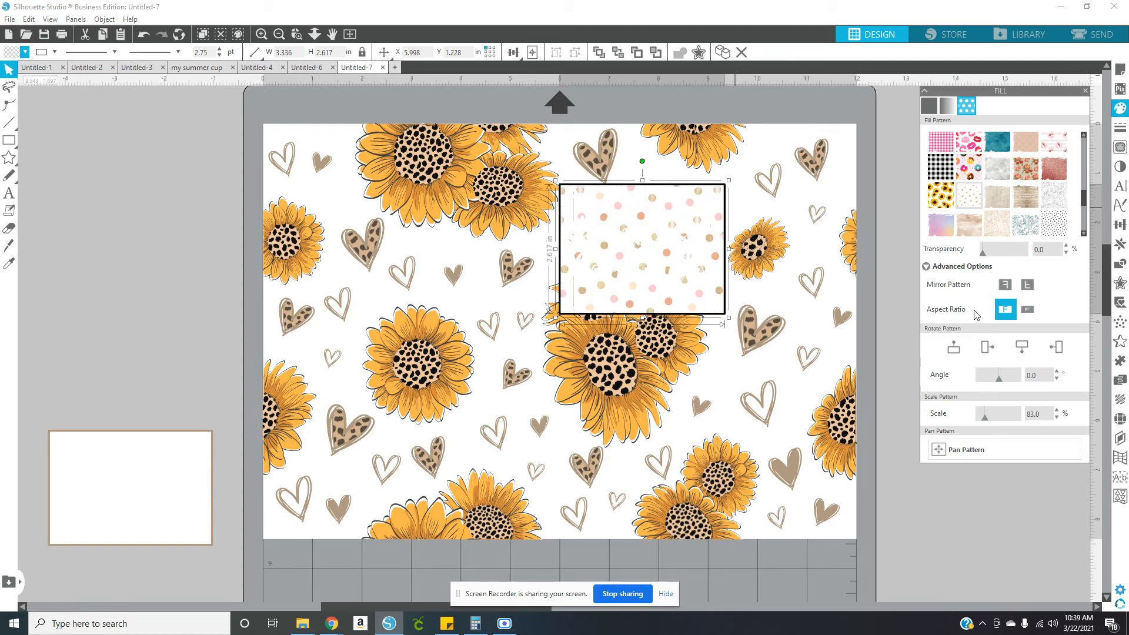
{"action": "left_click", "coordinate": [976, 221]}
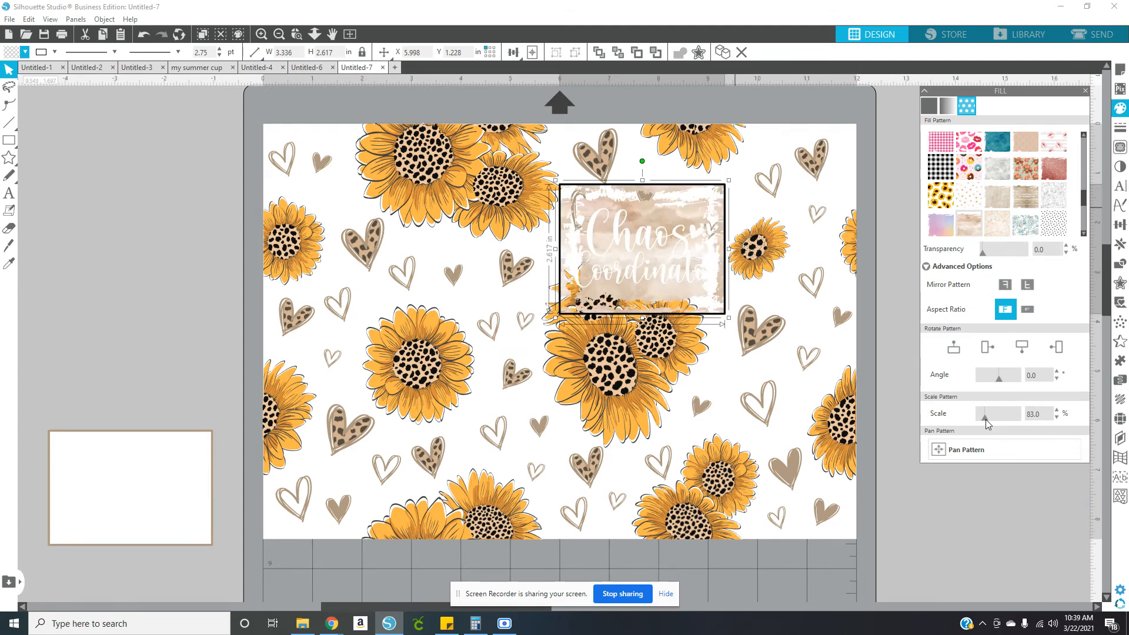
{"action": "left_click_drag", "start_coordinate": [986, 420], "coordinate": [989, 420]}
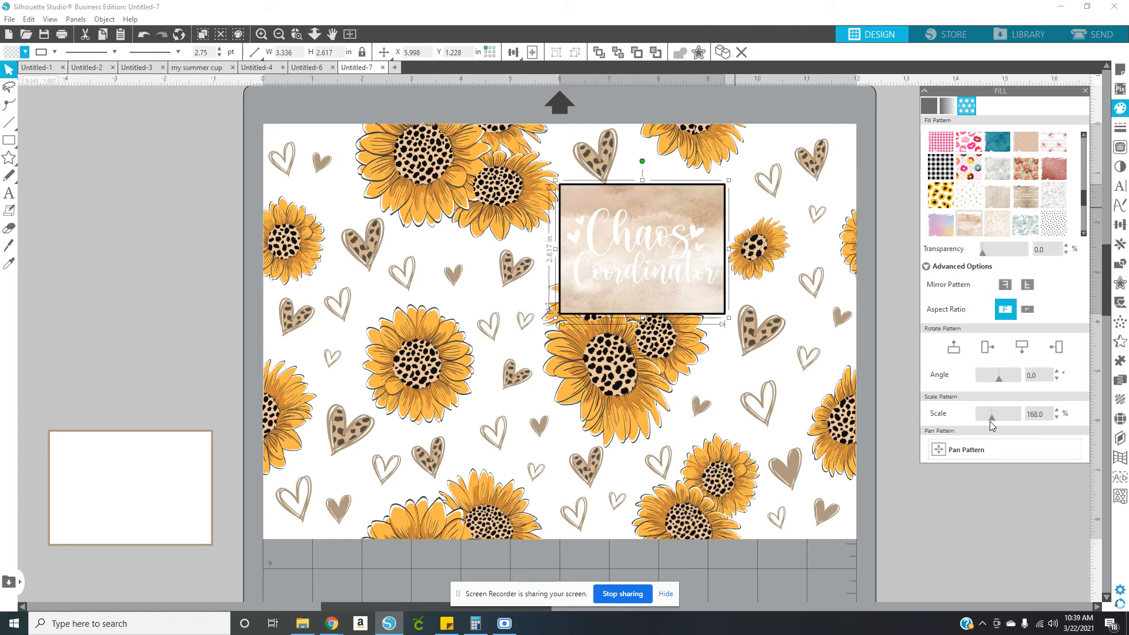
- Fill the Chaos Coordinator lettering with black and nudge it slightly down and right within the beige rectangle
{"action": "left_click", "coordinate": [657, 238]}
{"action": "left_click", "coordinate": [25, 53]}
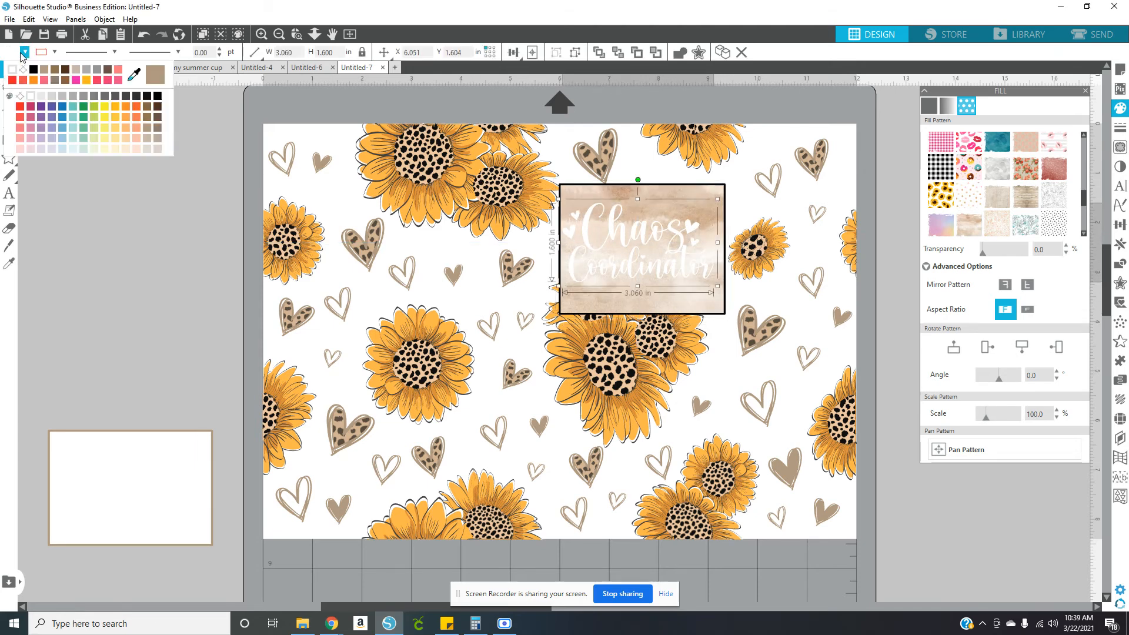
{"action": "left_click", "coordinate": [33, 69]}
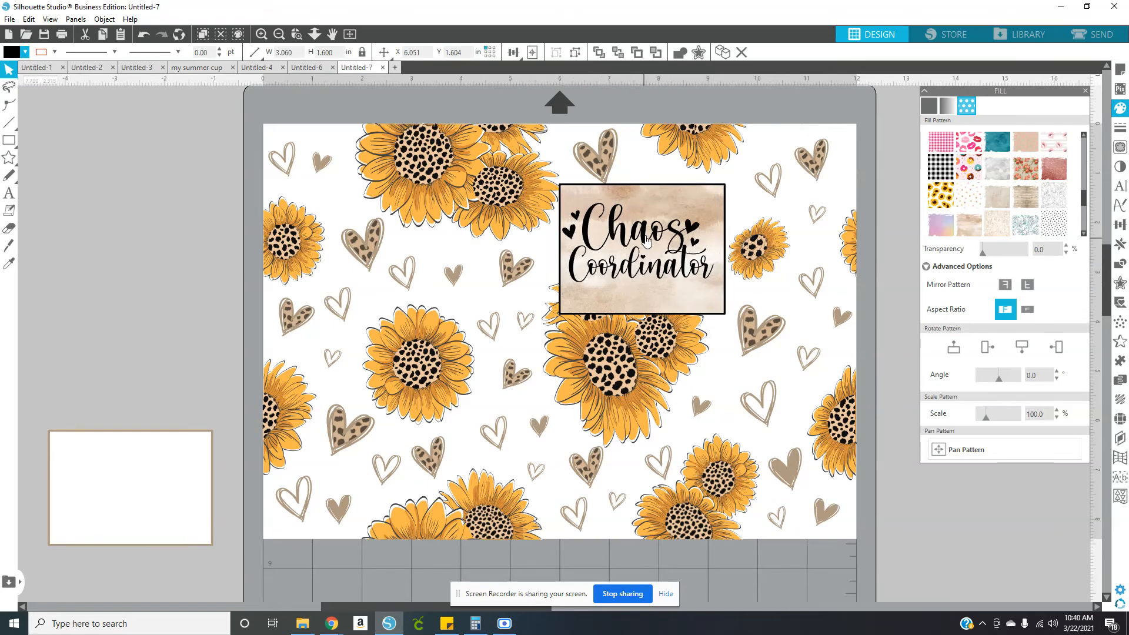
{"action": "left_click_drag", "start_coordinate": [647, 240], "coordinate": [650, 246]}
{"action": "left_click", "coordinate": [116, 276]}
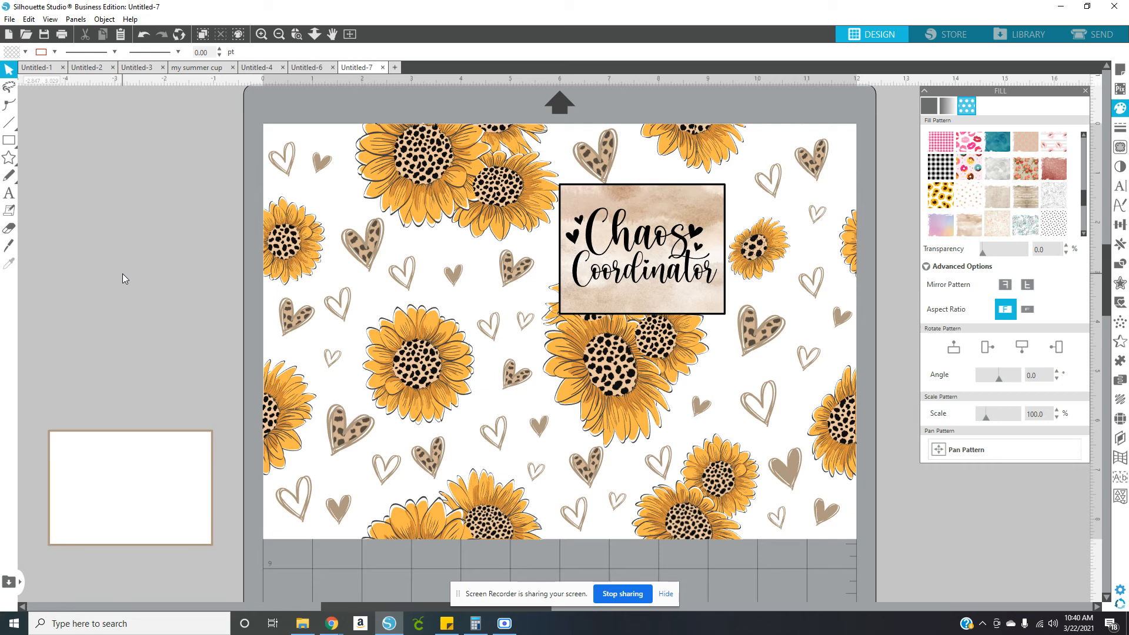
- Move the lettering off the page beside the pattern, fill the rectangle with white and remove its outline color
{"action": "left_click_drag", "start_coordinate": [646, 239], "coordinate": [107, 270]}
{"action": "left_click", "coordinate": [641, 247]}
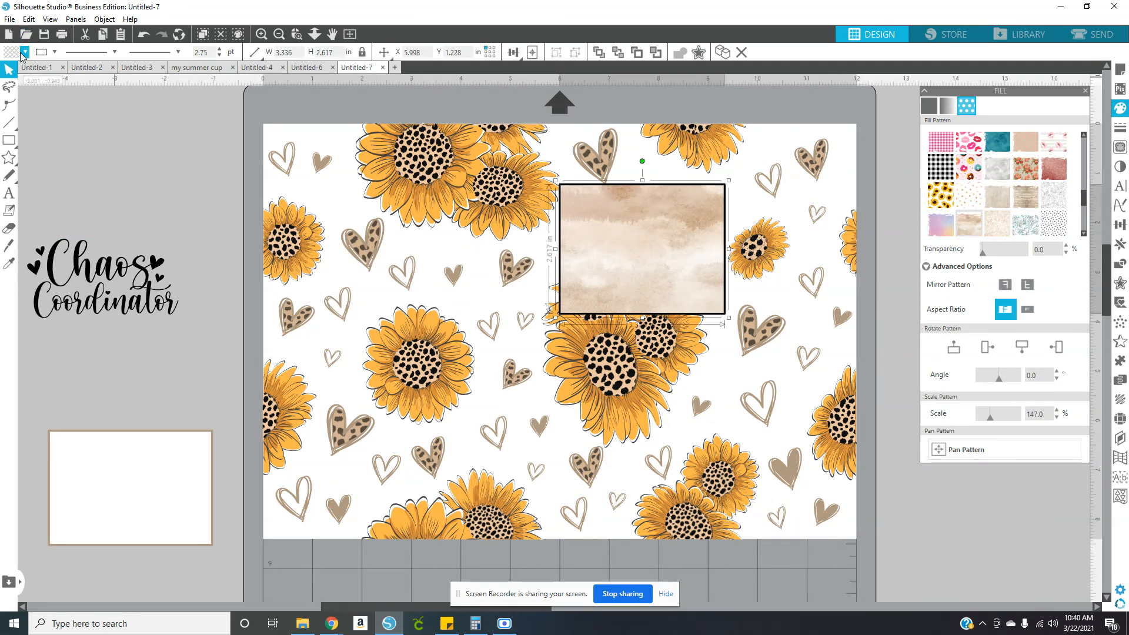
{"action": "left_click", "coordinate": [25, 52]}
{"action": "left_click", "coordinate": [26, 70]}
{"action": "left_click", "coordinate": [54, 52]}
{"action": "left_click", "coordinate": [61, 70]}
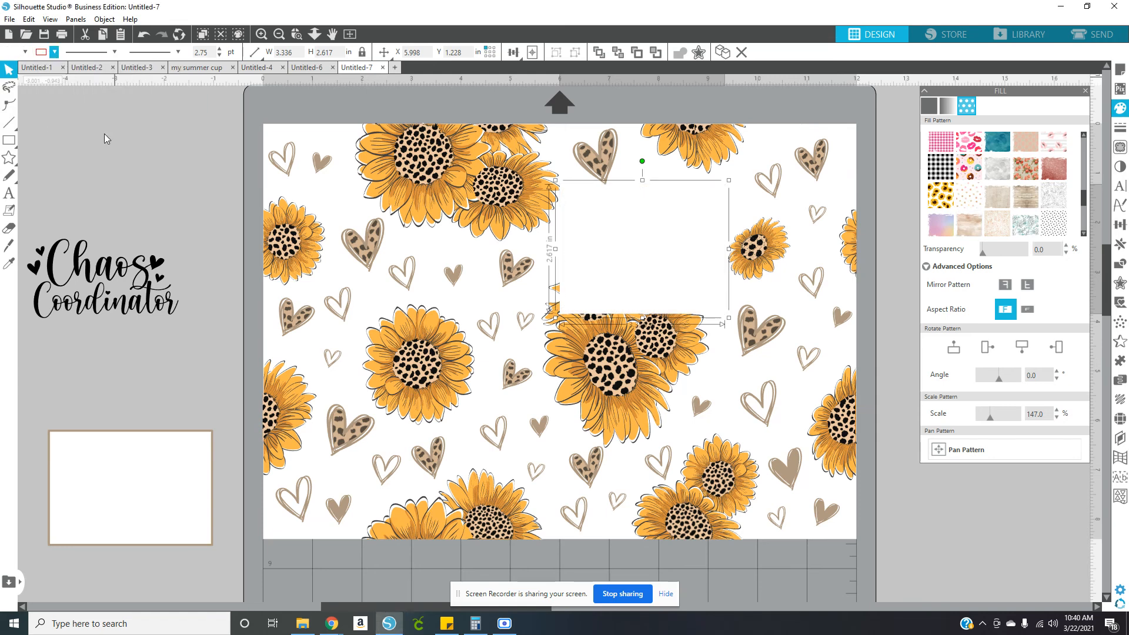
{"action": "left_click", "coordinate": [173, 165]}
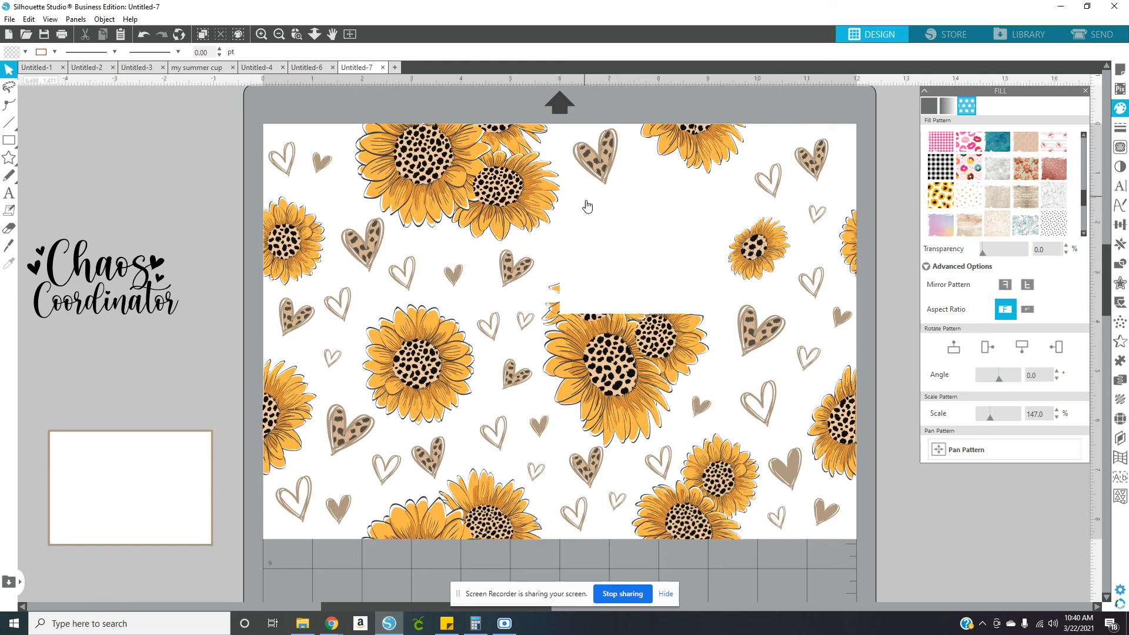
- Move the white rectangle to the middle of the pattern and reshape it to about 2.72 in wide and 7.39 in tall
{"action": "left_click_drag", "start_coordinate": [627, 240], "coordinate": [504, 202]}
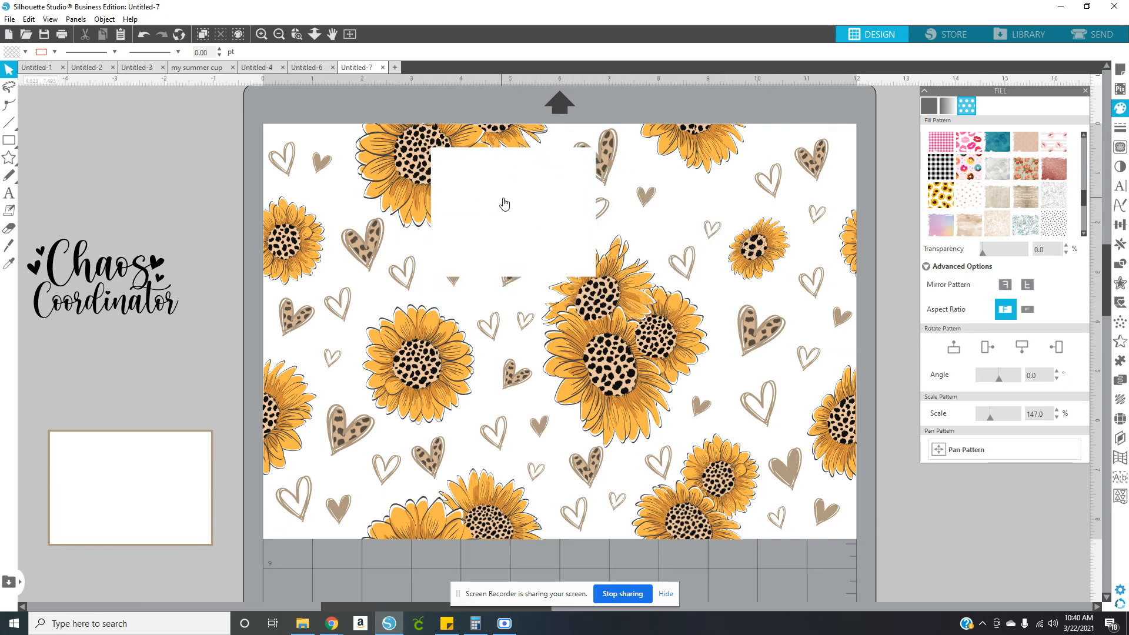
{"action": "left_click_drag", "start_coordinate": [514, 280], "coordinate": [524, 520]}
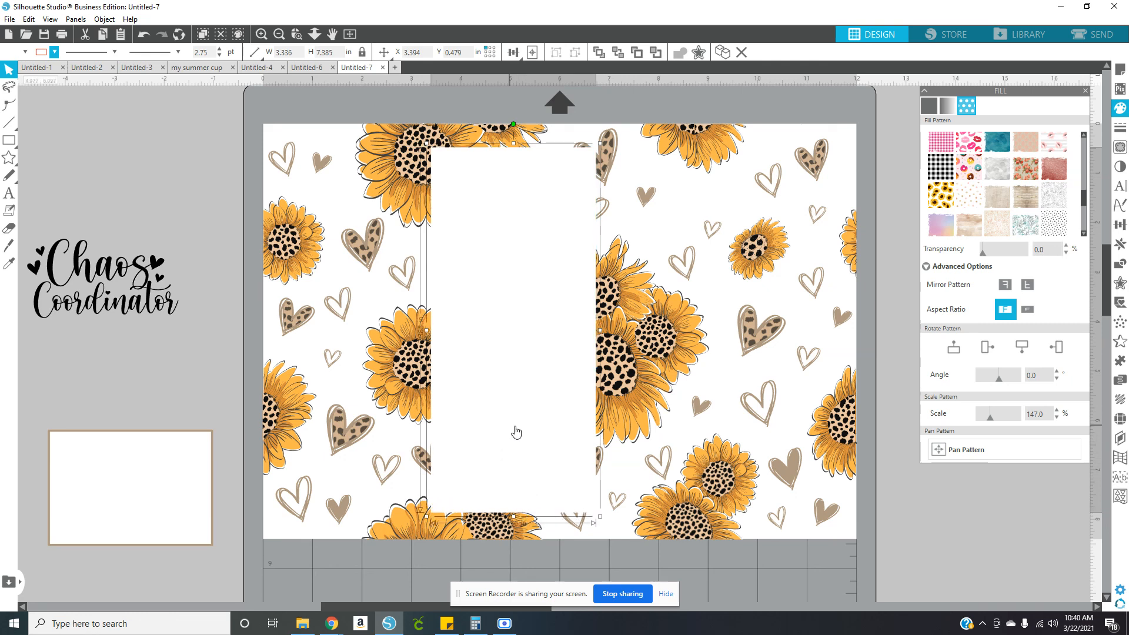
{"action": "left_click_drag", "start_coordinate": [516, 430], "coordinate": [552, 431]}
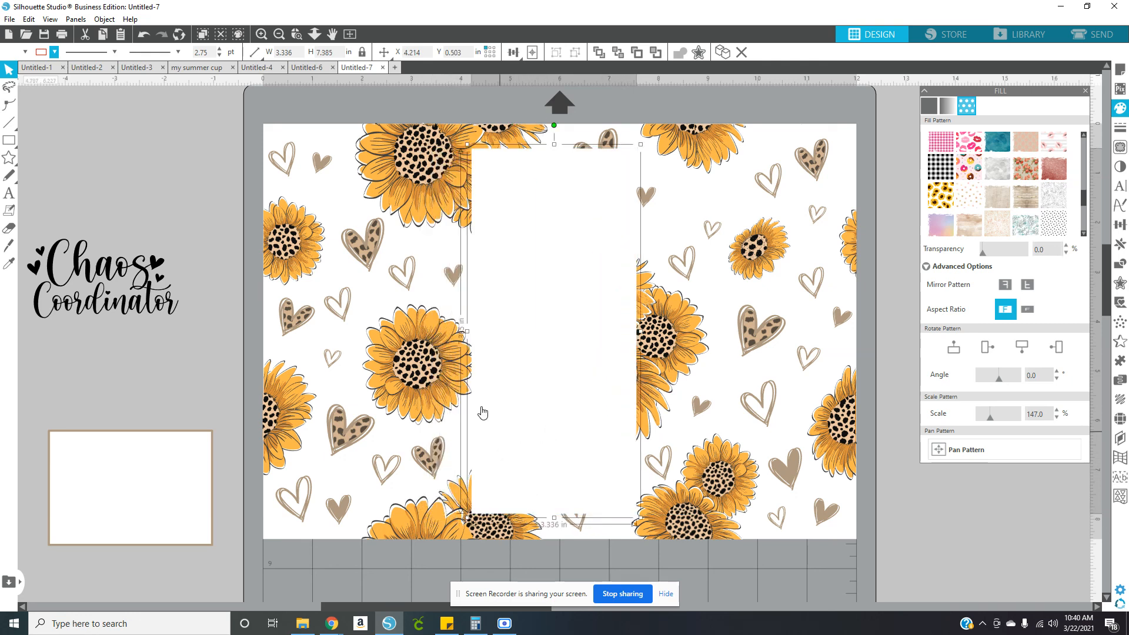
{"action": "left_click_drag", "start_coordinate": [499, 338], "coordinate": [555, 341]}
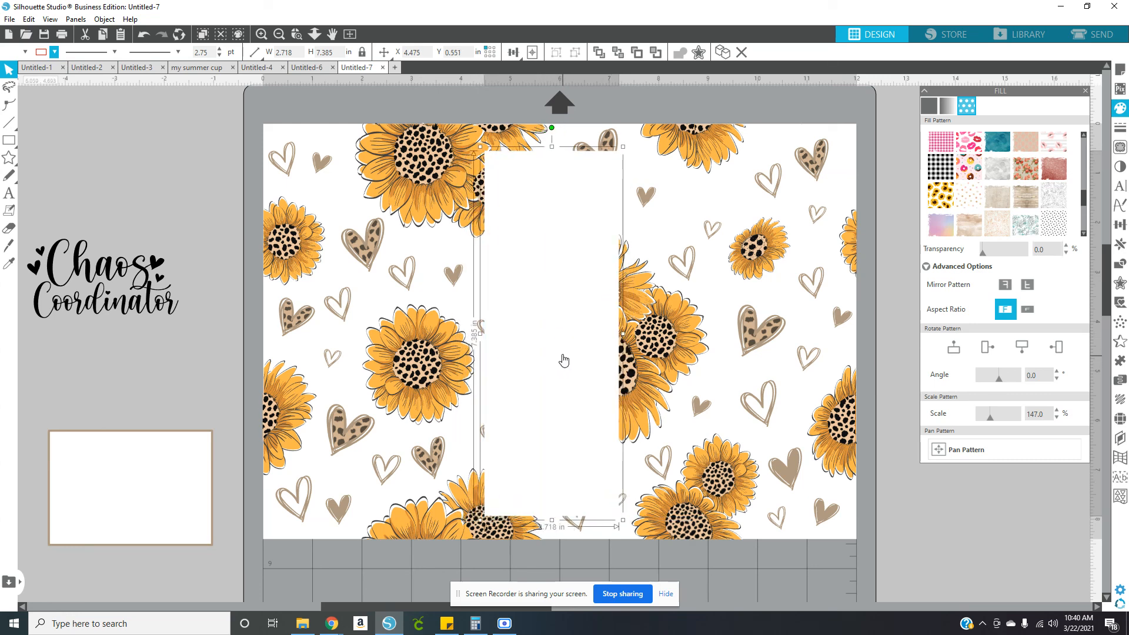
{"action": "left_click", "coordinate": [186, 210]}
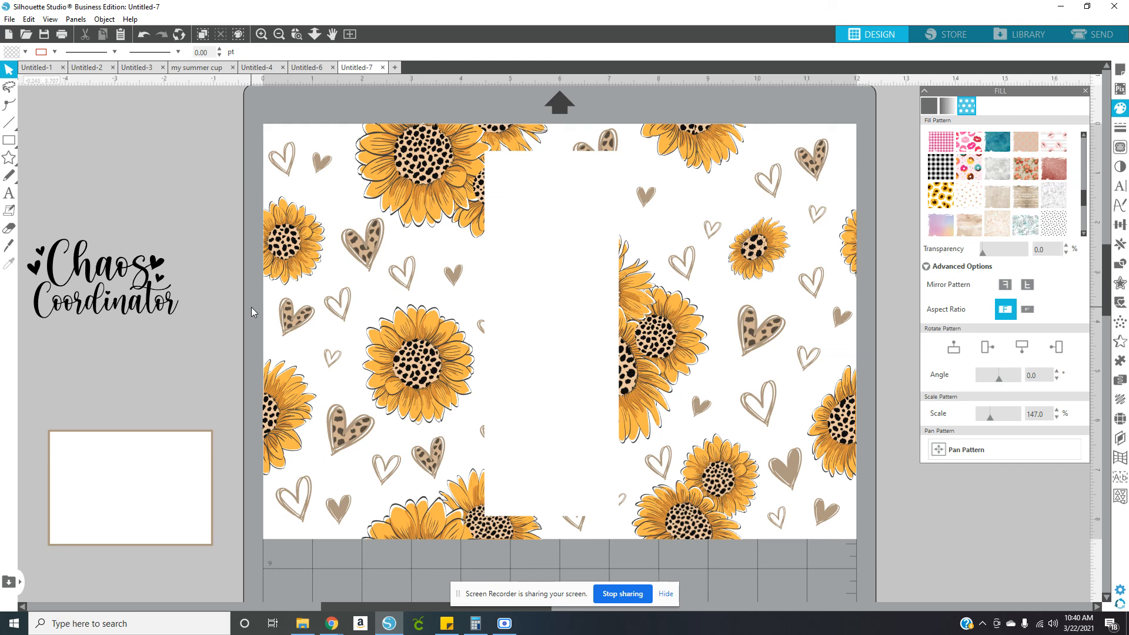